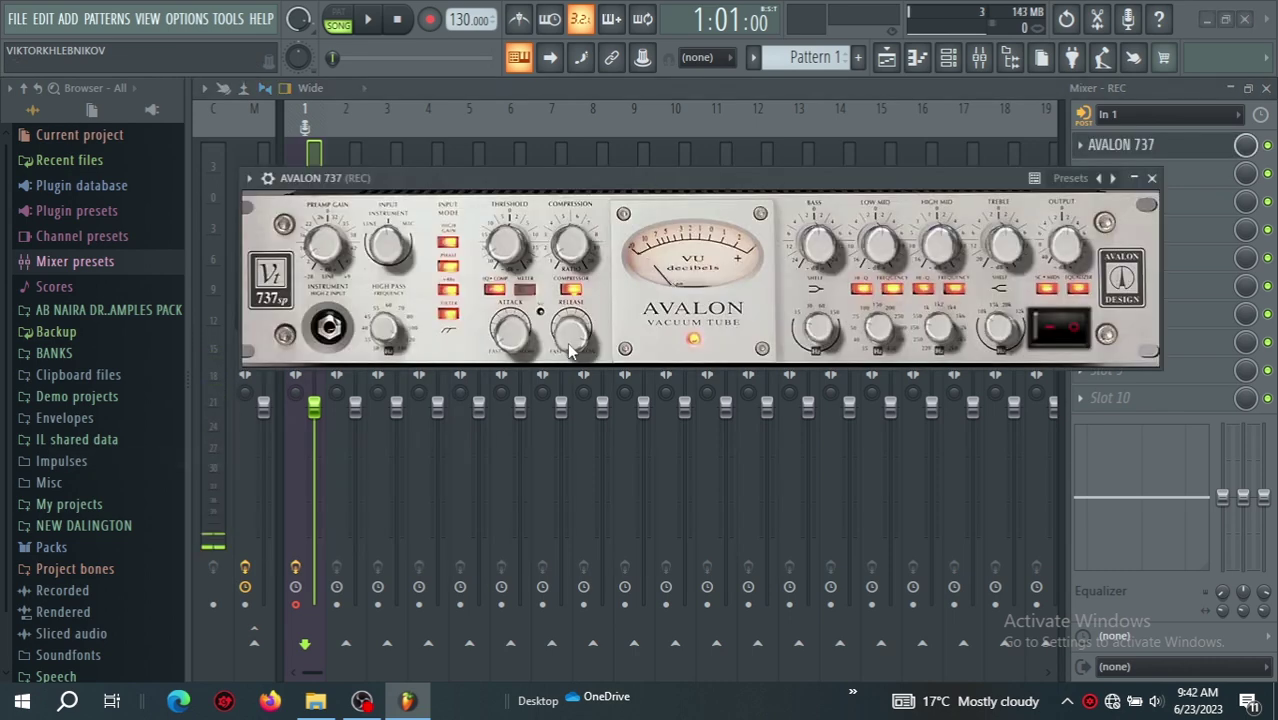
Step: Move the Avalon 737 plugin window into position over the mixer
{"action": "mouse_move", "coordinate": [621, 184]}
{"action": "left_mouse_down"}
{"action": "mouse_move", "coordinate": [580, 197]}
{"action": "mouse_move", "coordinate": [600, 197]}
{"action": "left_mouse_up"}
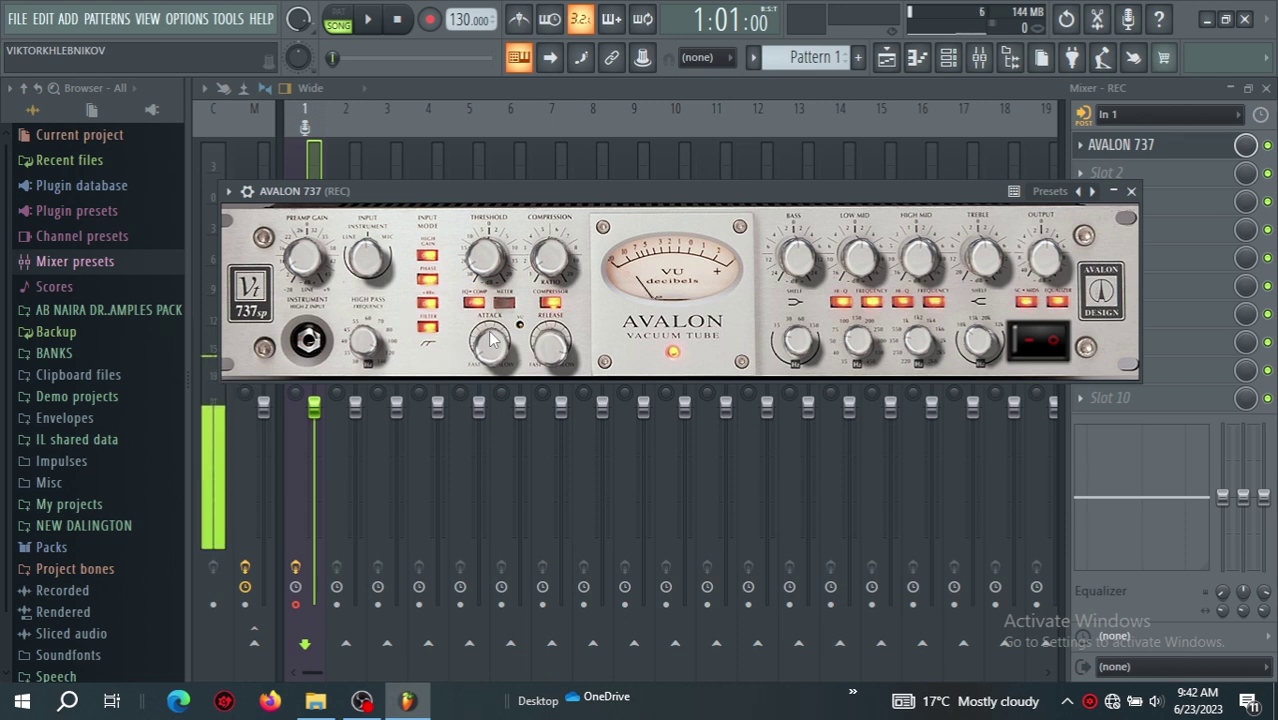
Step: Reopen and reposition the Avalon 737 window, then lower its High Pass frequency slightly
{"action": "left_click_drag", "start_coordinate": [678, 190], "coordinate": [686, 169]}
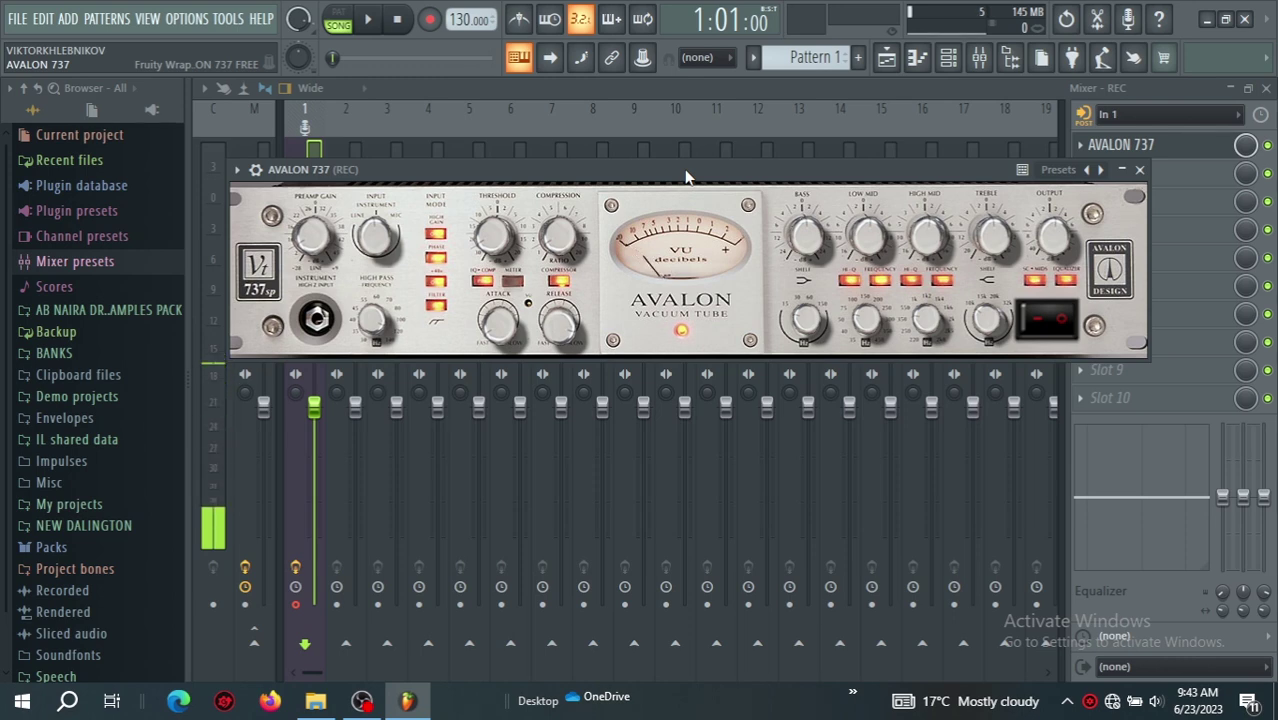
{"action": "left_click", "coordinate": [1139, 169]}
{"action": "left_click", "coordinate": [1121, 144]}
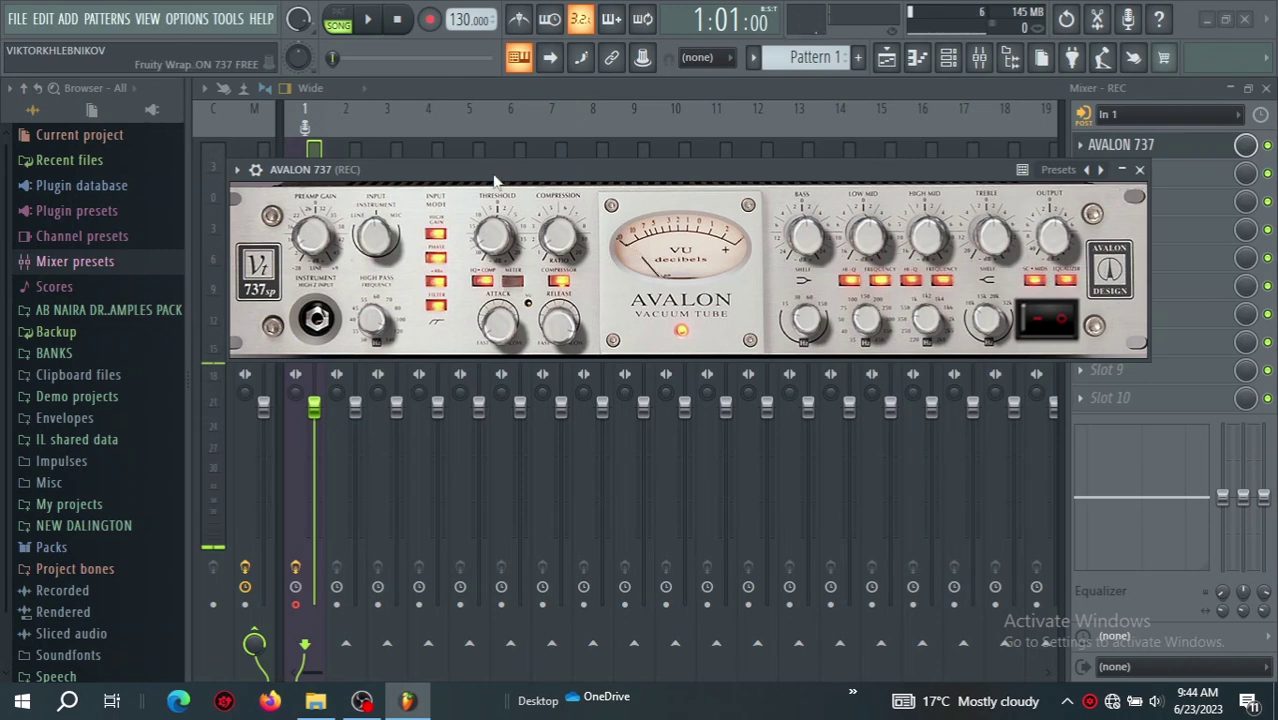
{"action": "left_click_drag", "start_coordinate": [494, 181], "coordinate": [519, 185]}
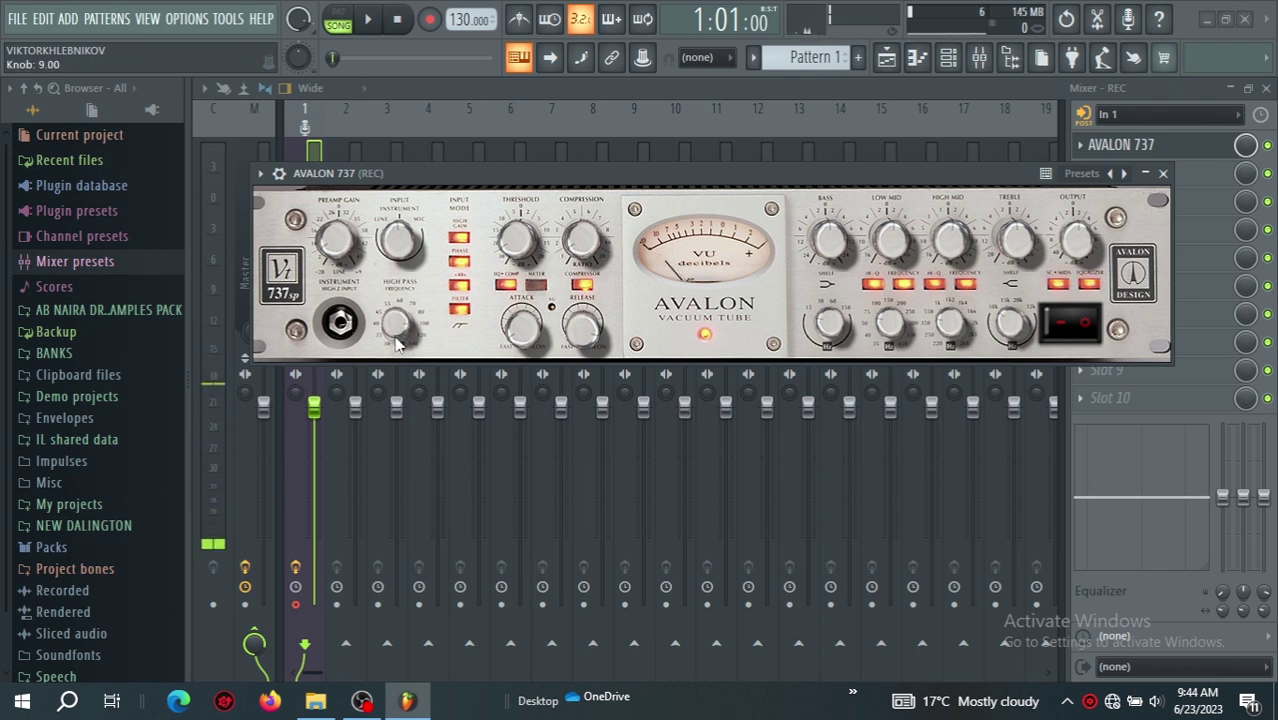
{"action": "scroll", "coordinate": [397, 343], "scroll_direction": "down", "scroll_amount": 3}
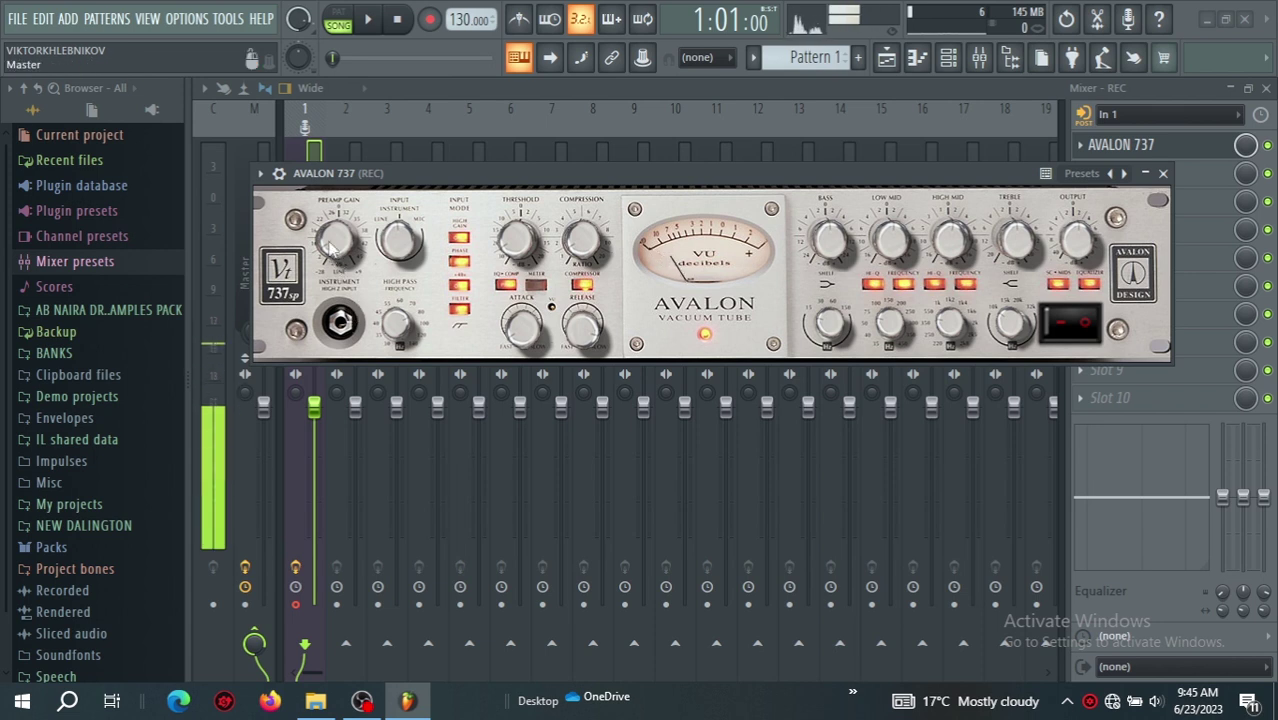
Step: Set Avalon preamp gain 1.16, release 6.57, compression -10.4, threshold 2.55, treble 3.79, high-mid 3.38
{"action": "left_click_drag", "start_coordinate": [327, 258], "coordinate": [327, 235]}
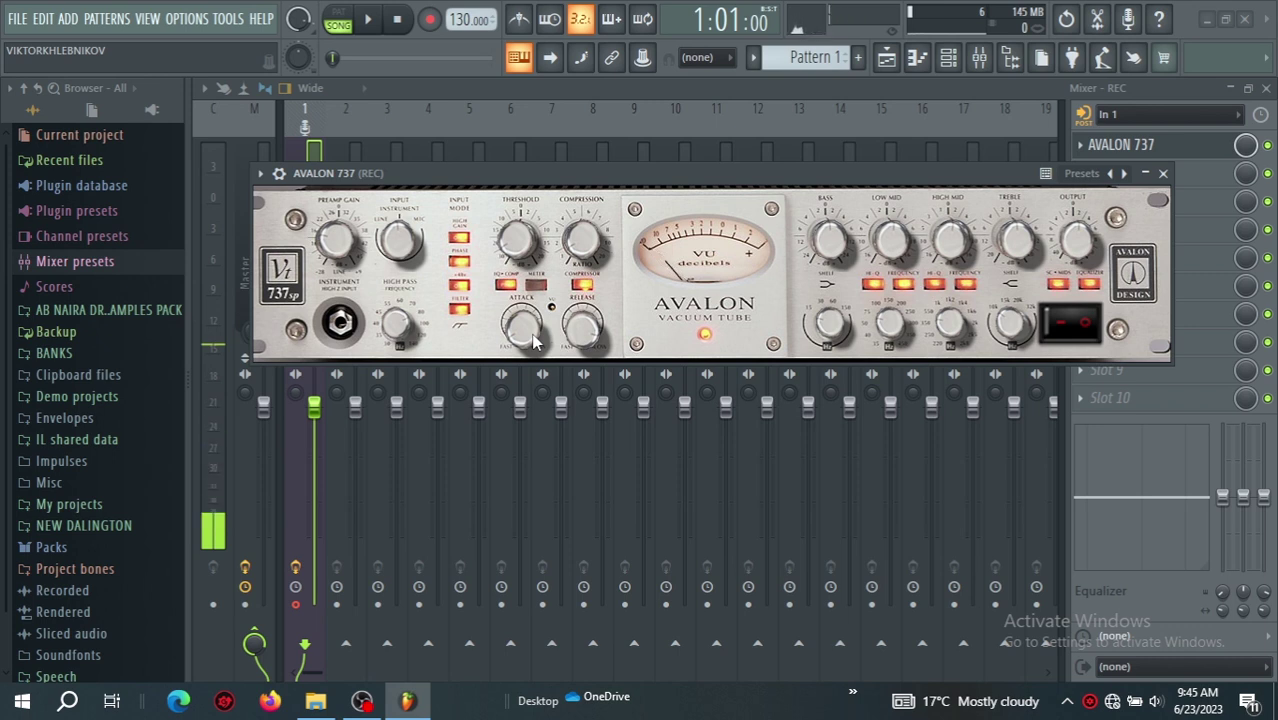
{"action": "left_click_drag", "start_coordinate": [585, 338], "coordinate": [587, 345]}
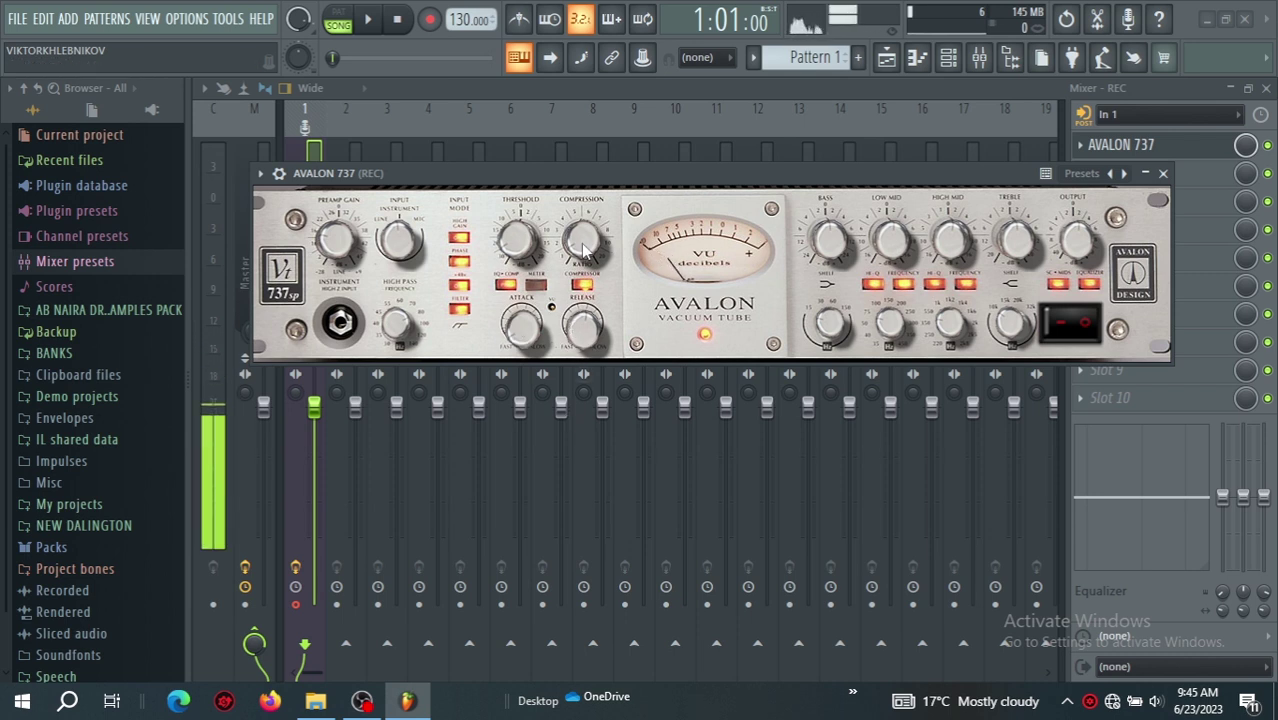
{"action": "left_click_drag", "start_coordinate": [585, 250], "coordinate": [585, 222]}
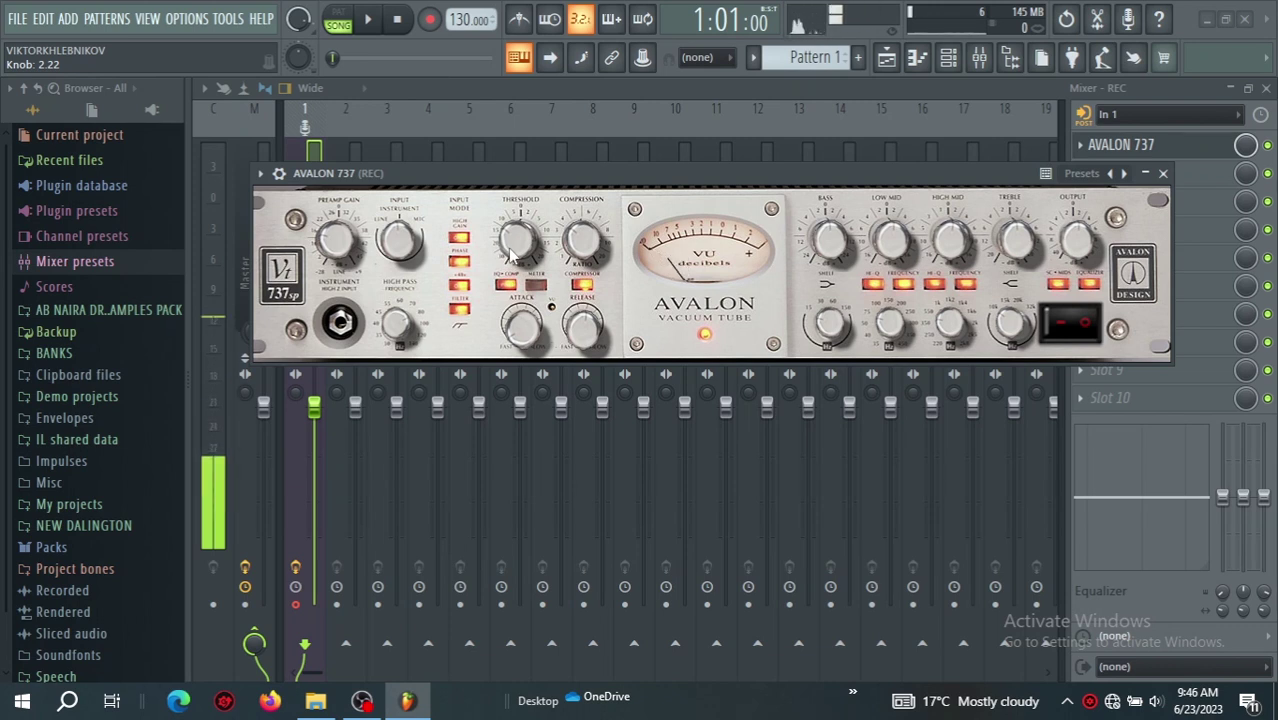
{"action": "left_click_drag", "start_coordinate": [513, 255], "coordinate": [517, 244]}
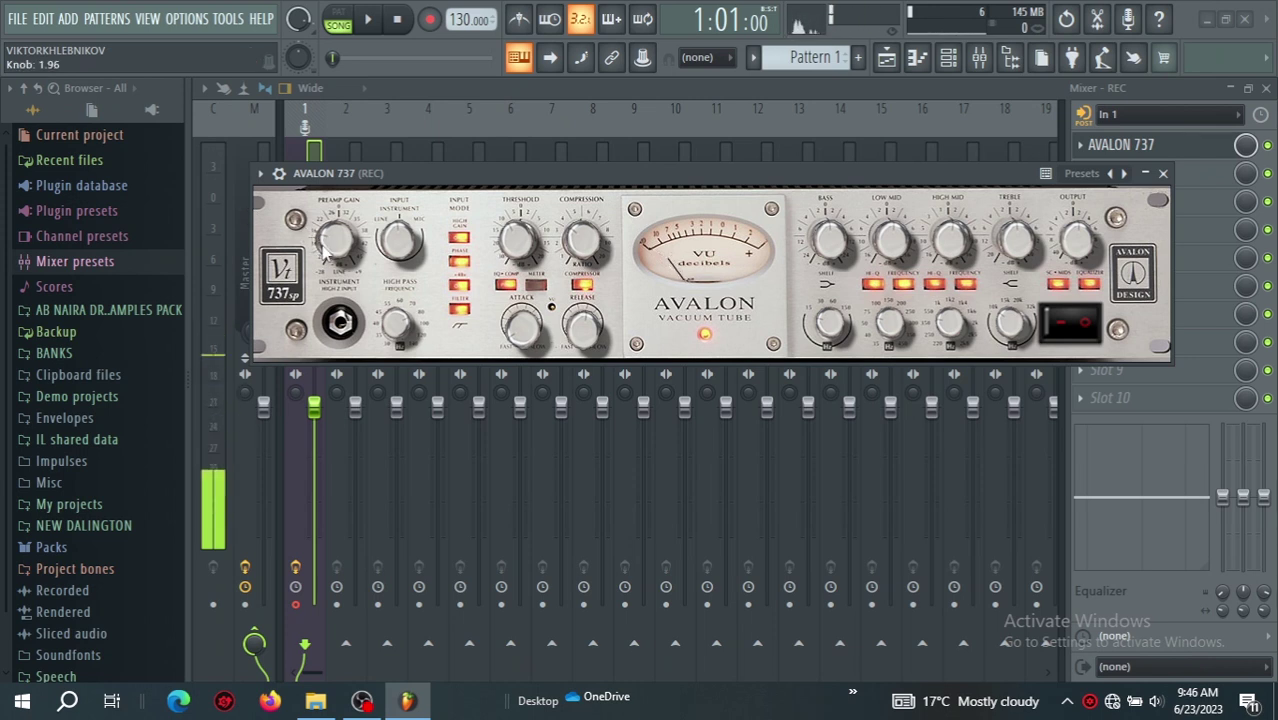
{"action": "left_click_drag", "start_coordinate": [323, 253], "coordinate": [335, 275]}
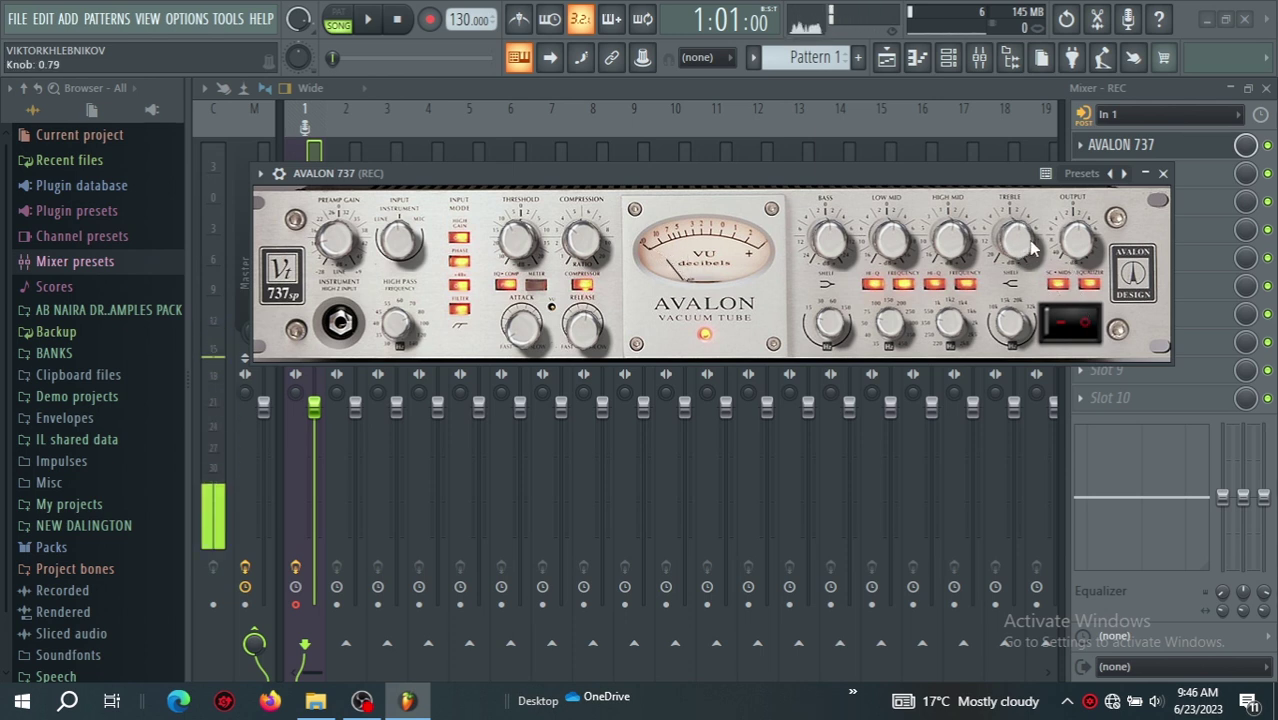
{"action": "left_click_drag", "start_coordinate": [1036, 250], "coordinate": [1040, 225]}
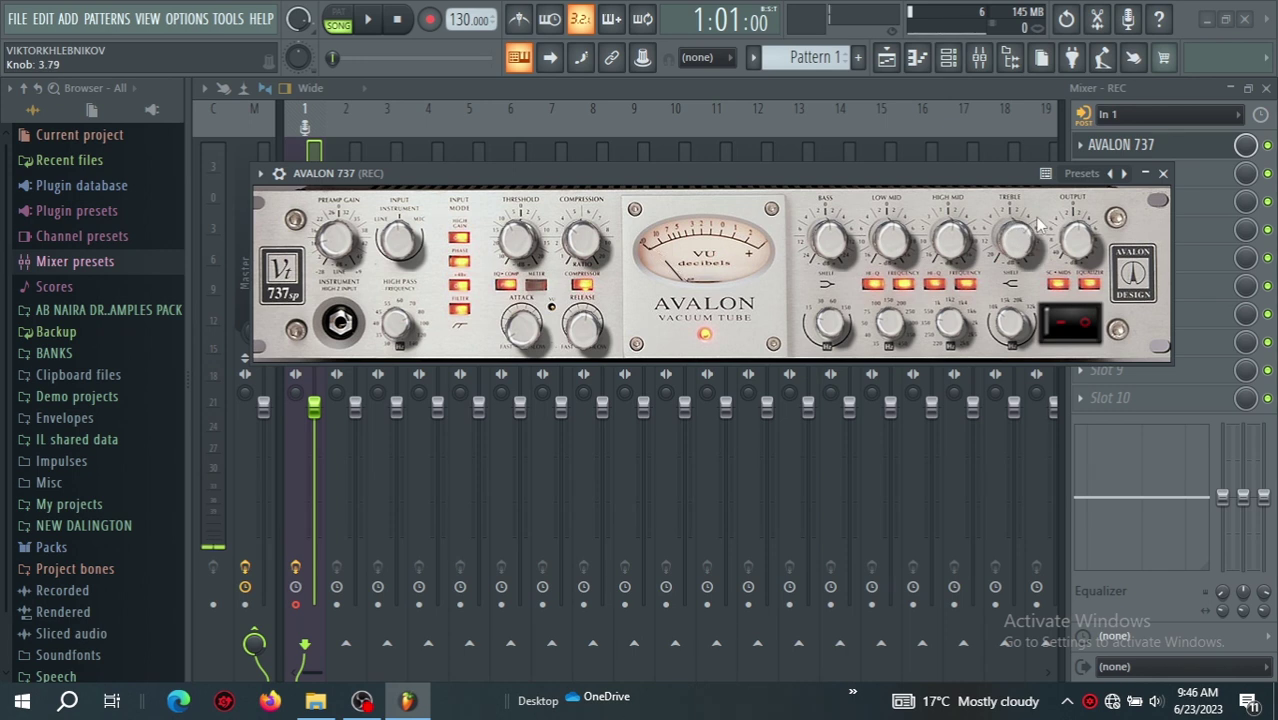
{"action": "mouse_move", "coordinate": [950, 255]}
{"action": "left_mouse_down"}
{"action": "mouse_move", "coordinate": [954, 226]}
{"action": "mouse_move", "coordinate": [952, 252]}
{"action": "mouse_move", "coordinate": [953, 238]}
{"action": "left_mouse_up"}
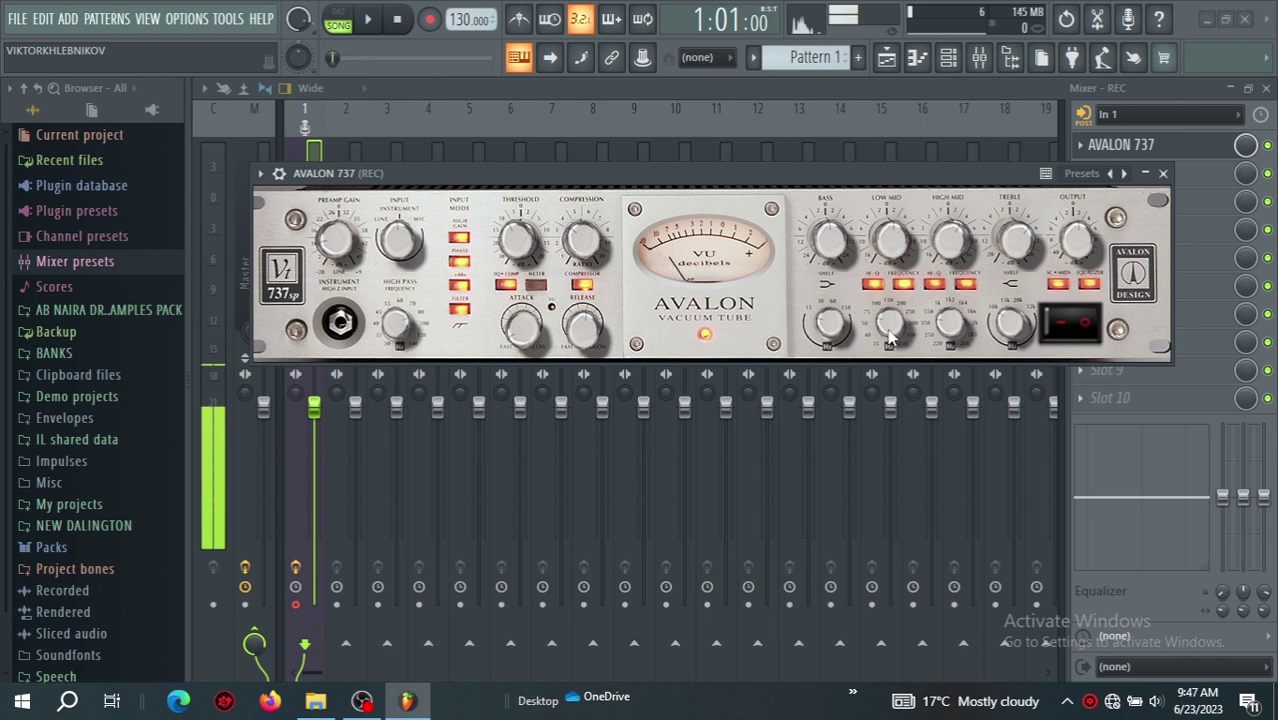
Step: Raise the Avalon low-mid frequency to 8.38, cut low-mid gain to -2.10, and set bass near 2.07
{"action": "left_click_drag", "start_coordinate": [888, 340], "coordinate": [900, 330]}
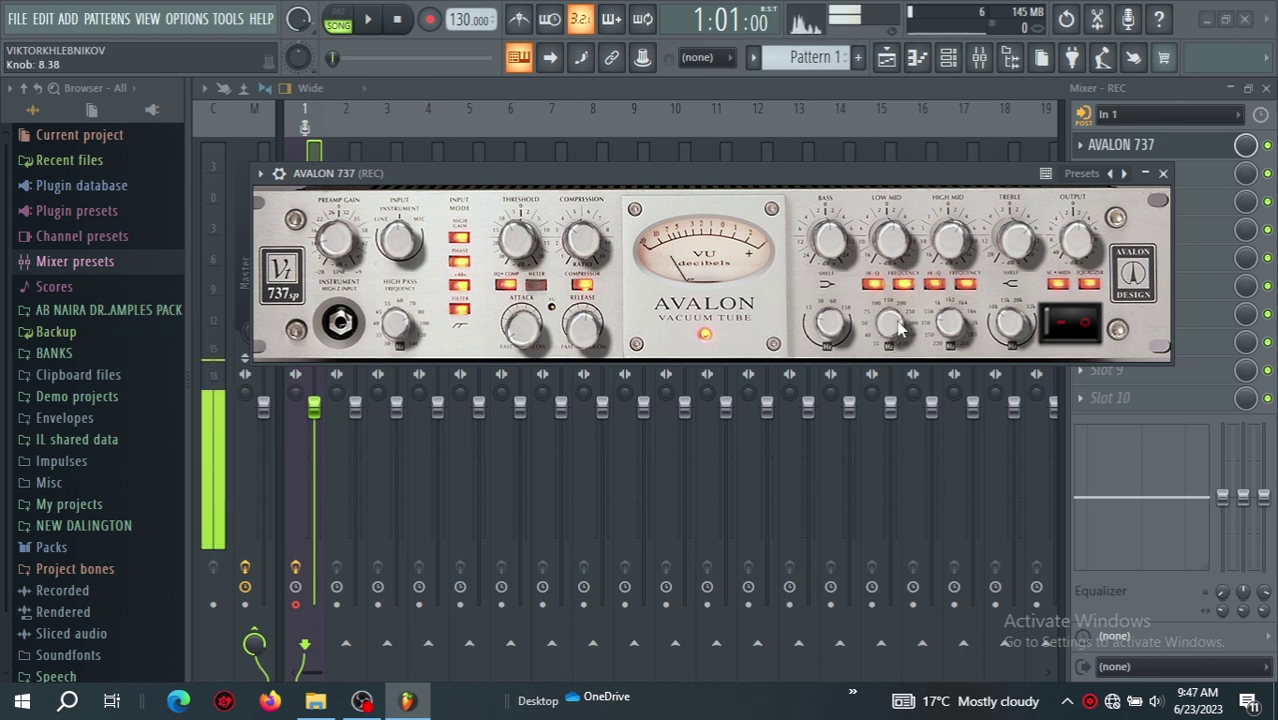
{"action": "scroll", "coordinate": [886, 316], "scroll_direction": "up", "scroll_amount": 1}
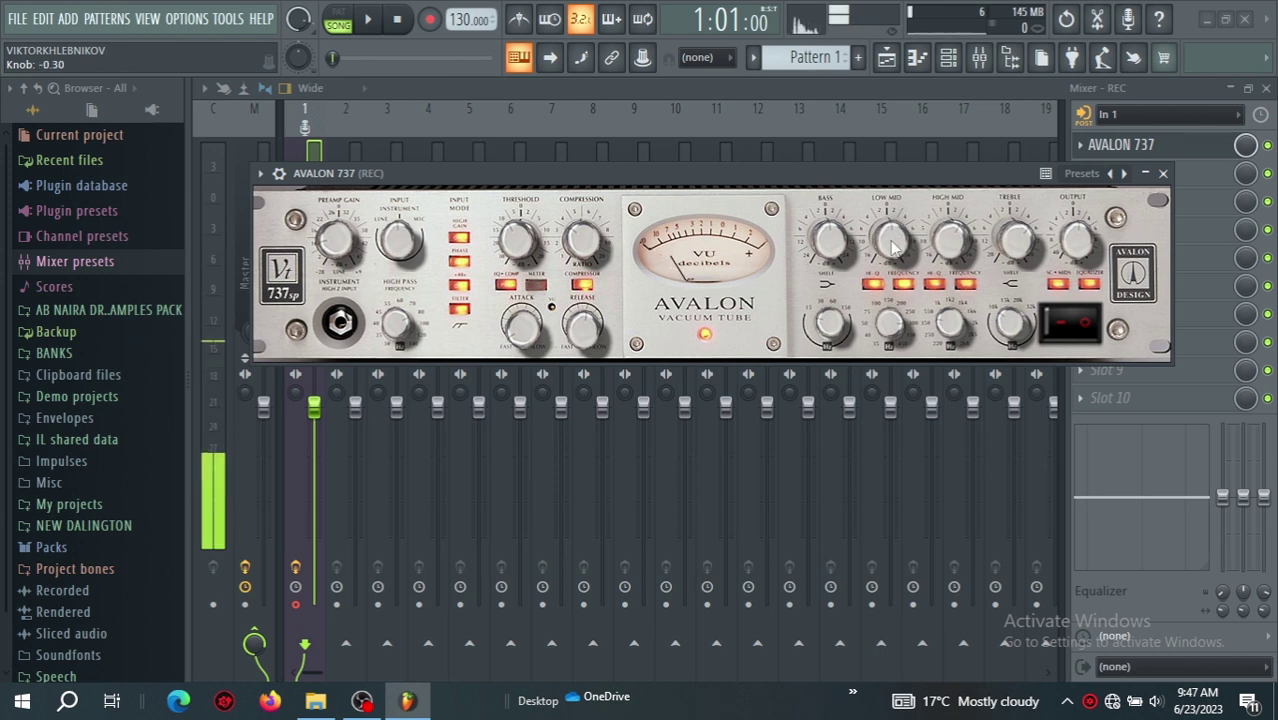
{"action": "scroll", "coordinate": [888, 250], "scroll_direction": "down", "scroll_amount": 1}
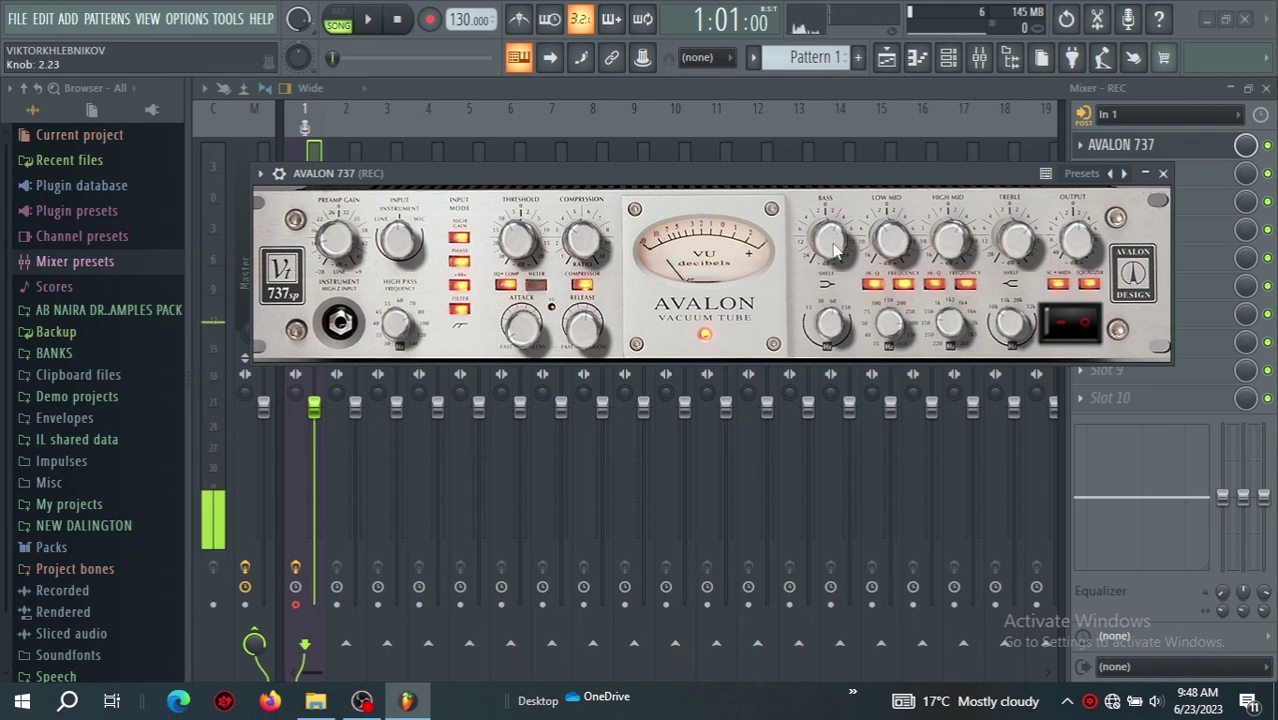
{"action": "scroll", "coordinate": [835, 252], "scroll_direction": "up", "scroll_amount": 4}
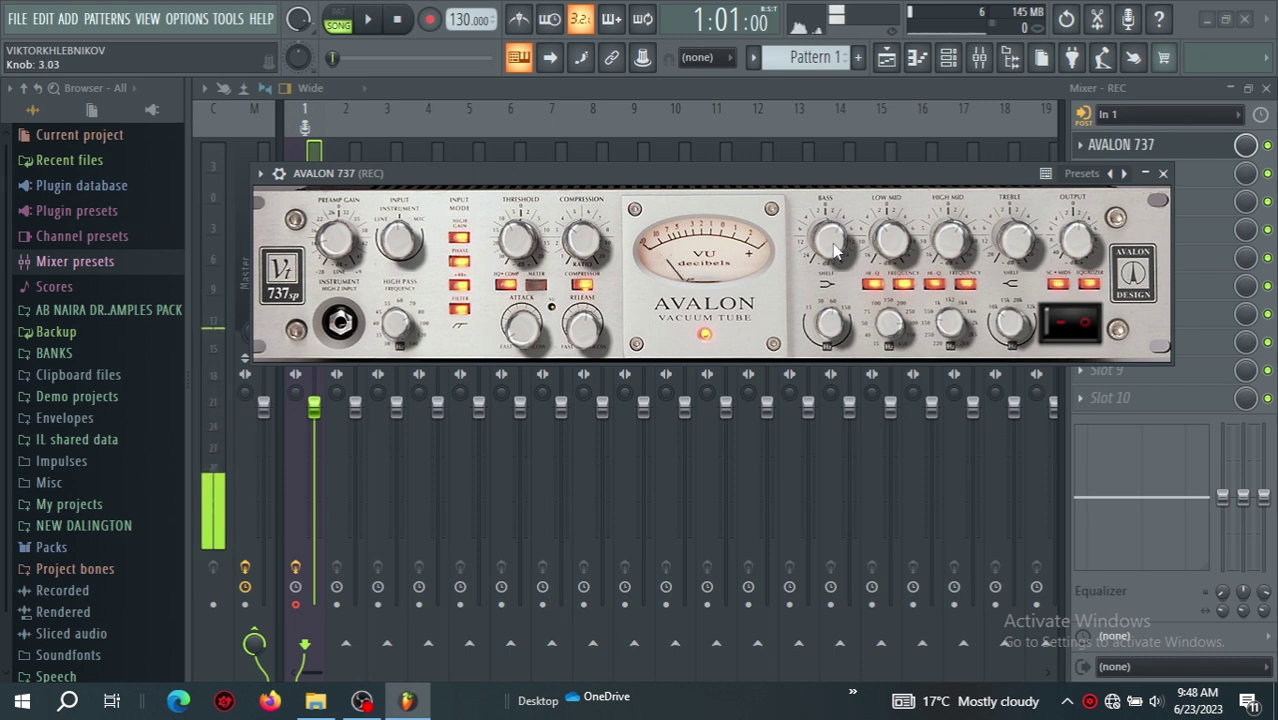
{"action": "scroll", "coordinate": [835, 250], "scroll_direction": "down", "scroll_amount": 4}
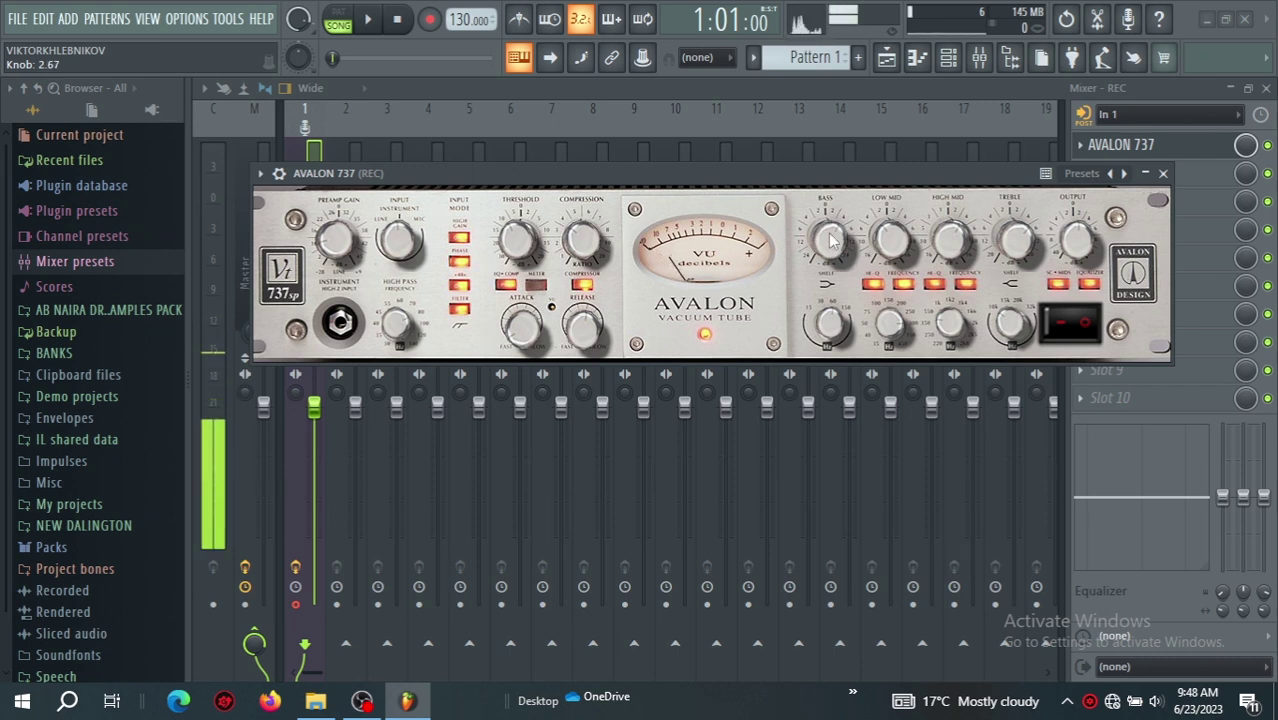
{"action": "scroll", "coordinate": [833, 246], "scroll_direction": "down", "scroll_amount": 6}
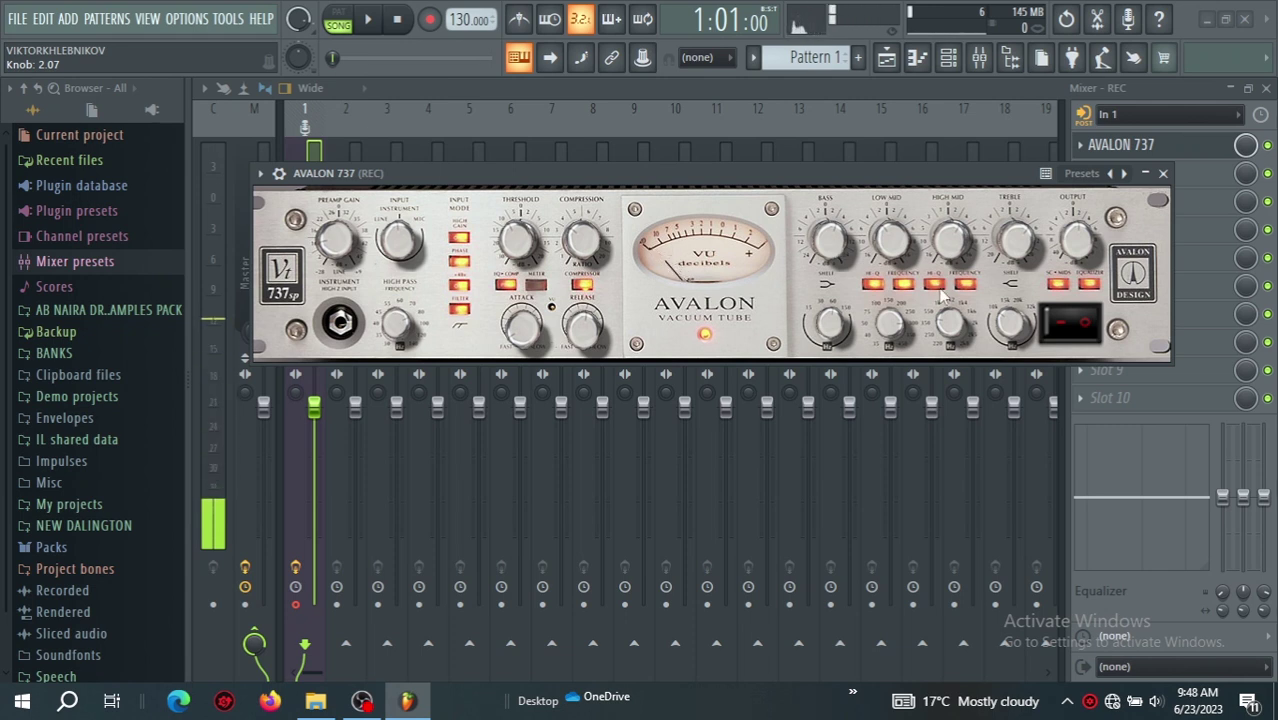
{"action": "mouse_move", "coordinate": [886, 232]}
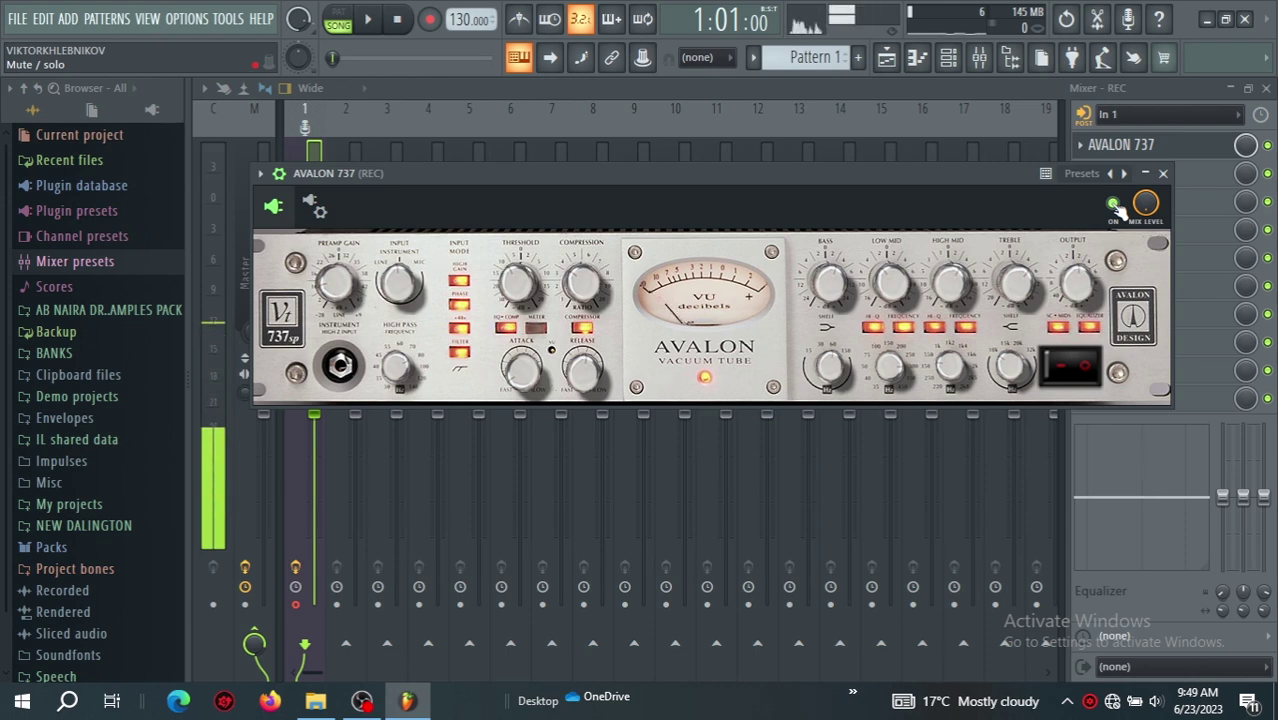
Step: Record a roughly seven-bar vocal take onto Track 5 from the Playlist, then return to the Mixer
{"action": "key", "text": "F5"}
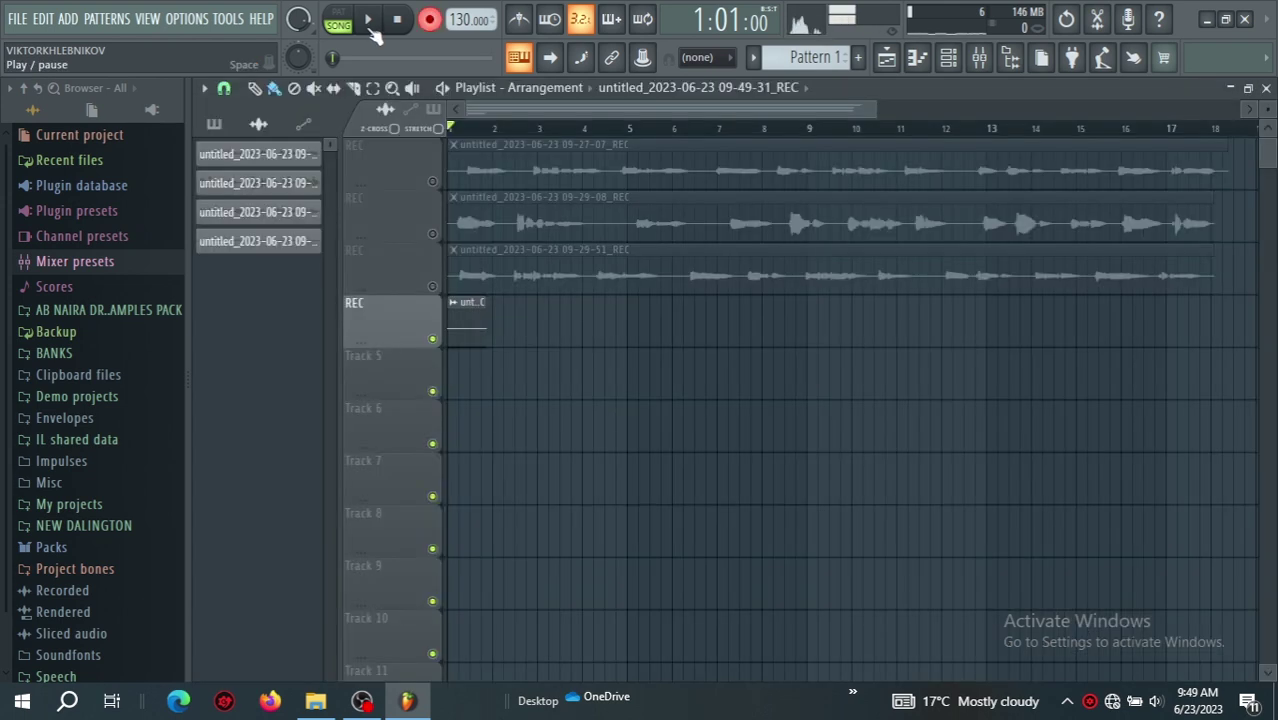
{"action": "left_click", "coordinate": [369, 26]}
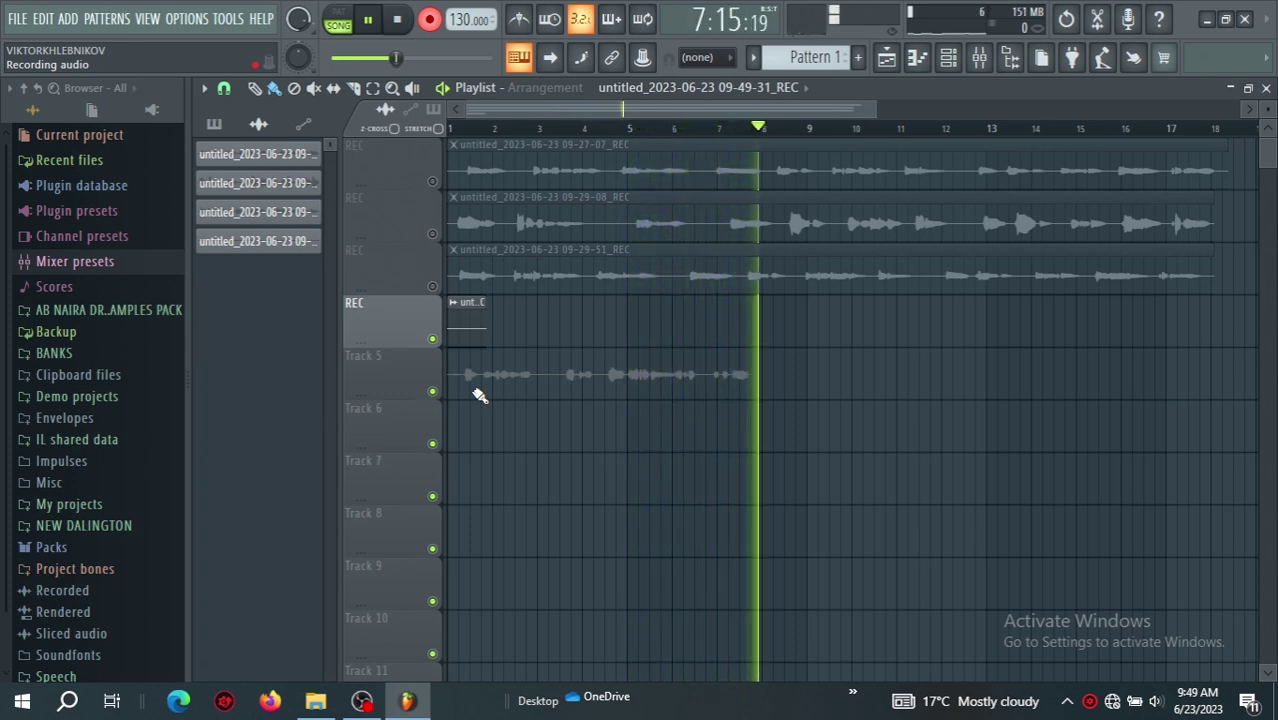
{"action": "key", "text": "space"}
{"action": "key", "text": "F9"}
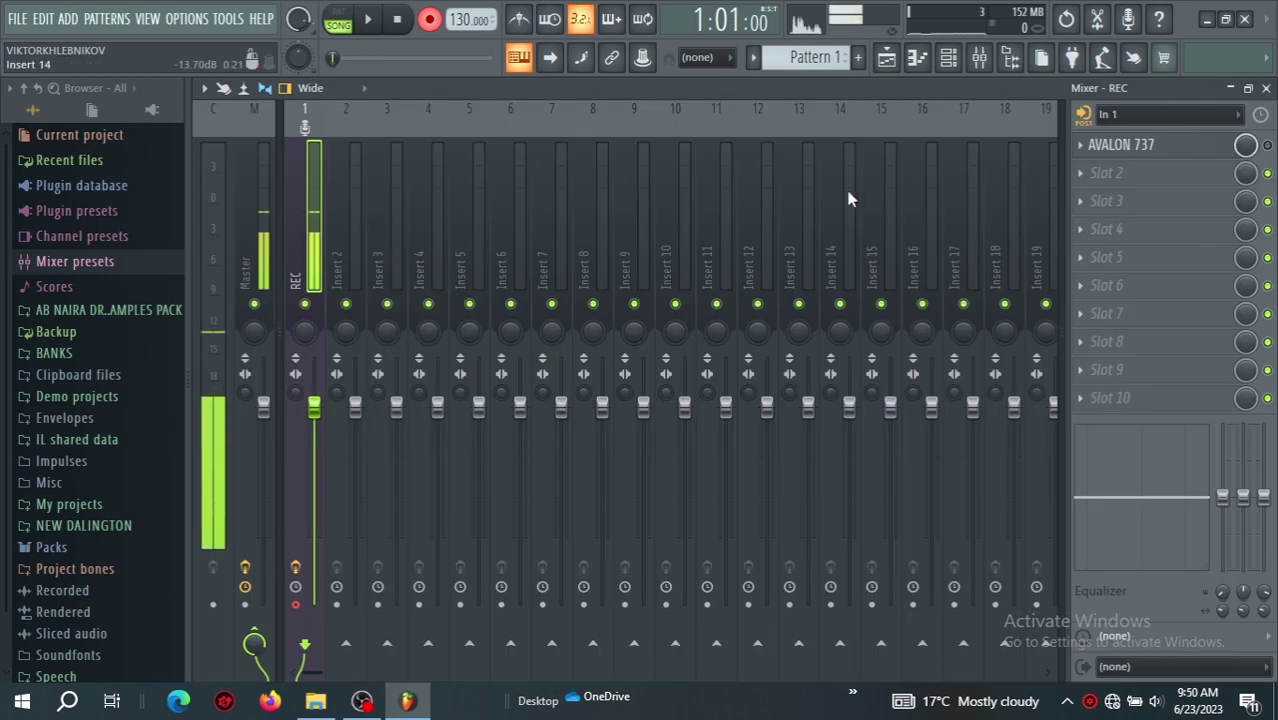
Step: Record a second vocal take onto Track 6, then reopen the Mixer
{"action": "key", "text": "space"}
{"action": "left_click", "coordinate": [886, 57]}
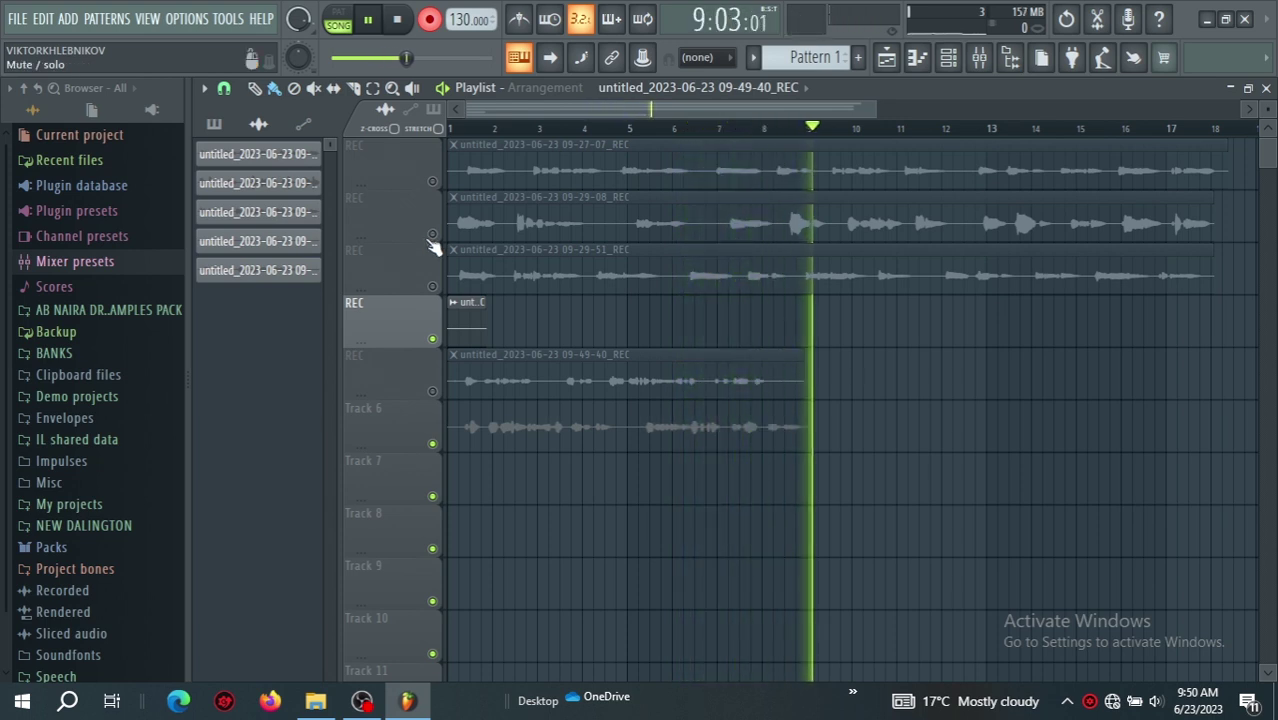
{"action": "key", "text": "space"}
{"action": "key", "text": "F9"}
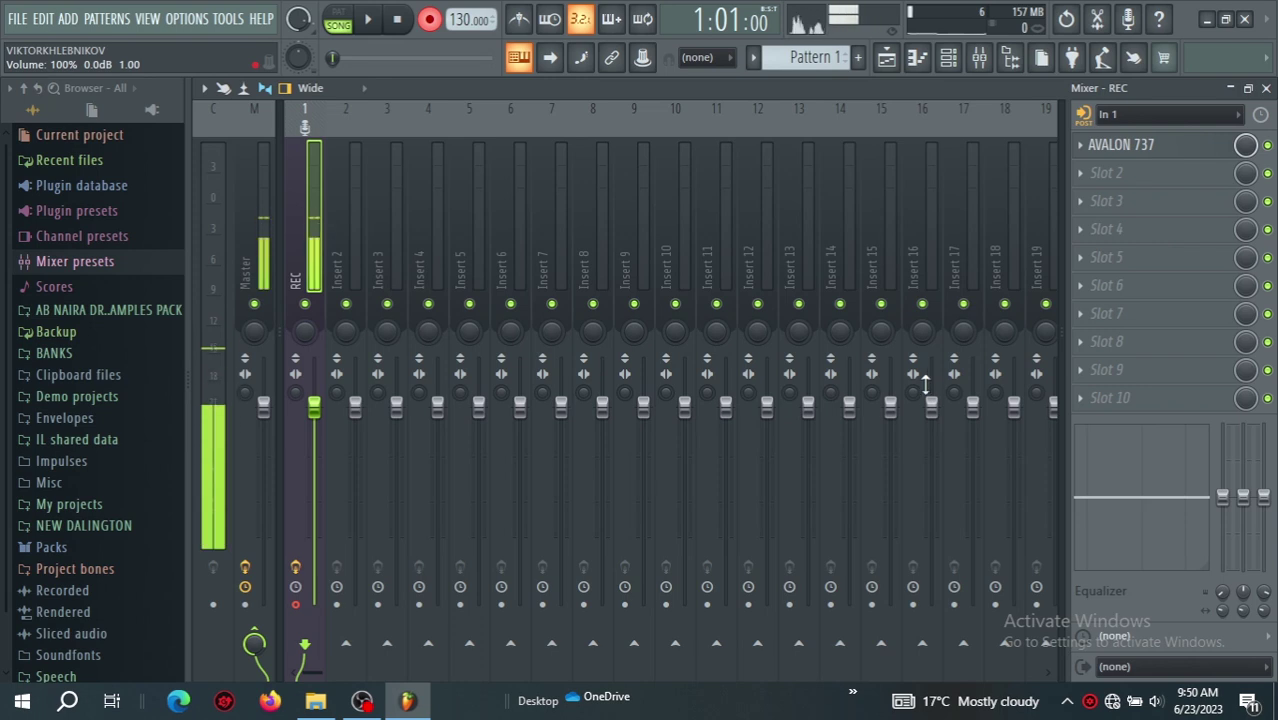
Step: Unmute both recorded REC takes and play back the 09-49-40 take with 09-50-12 muted
{"action": "left_click", "coordinate": [888, 60]}
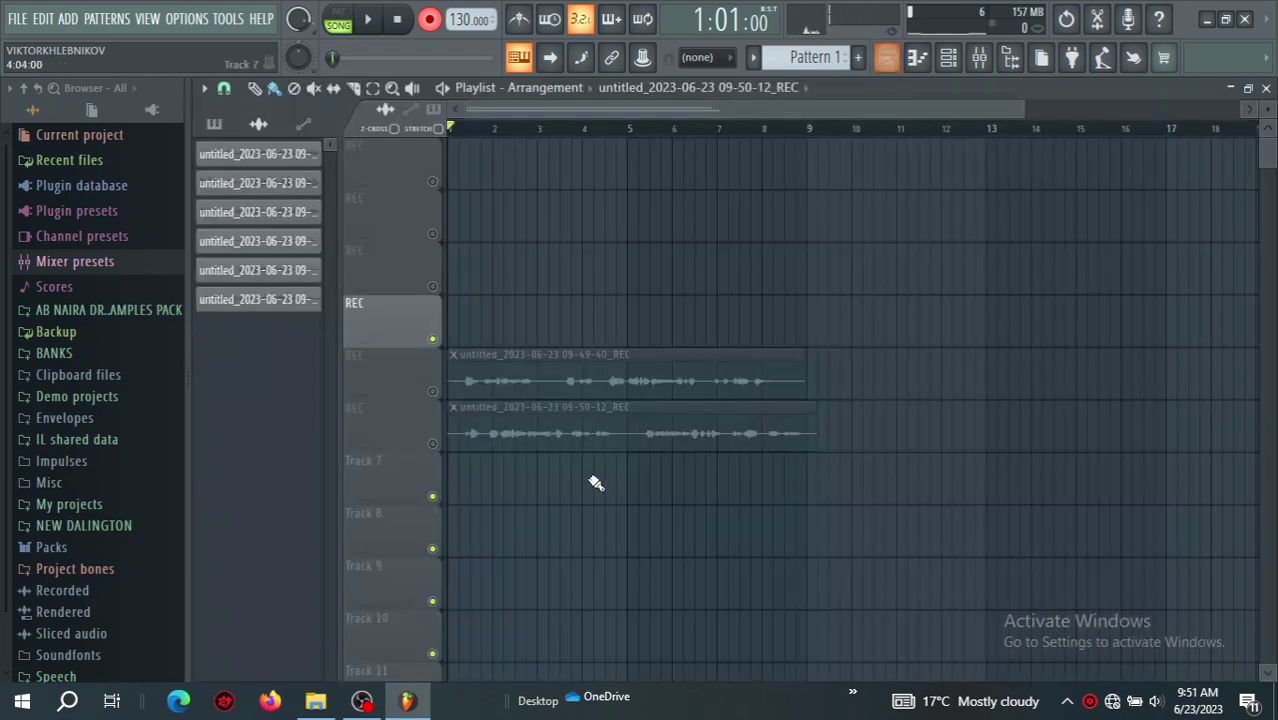
{"action": "left_click", "coordinate": [432, 391]}
{"action": "left_click", "coordinate": [432, 443]}
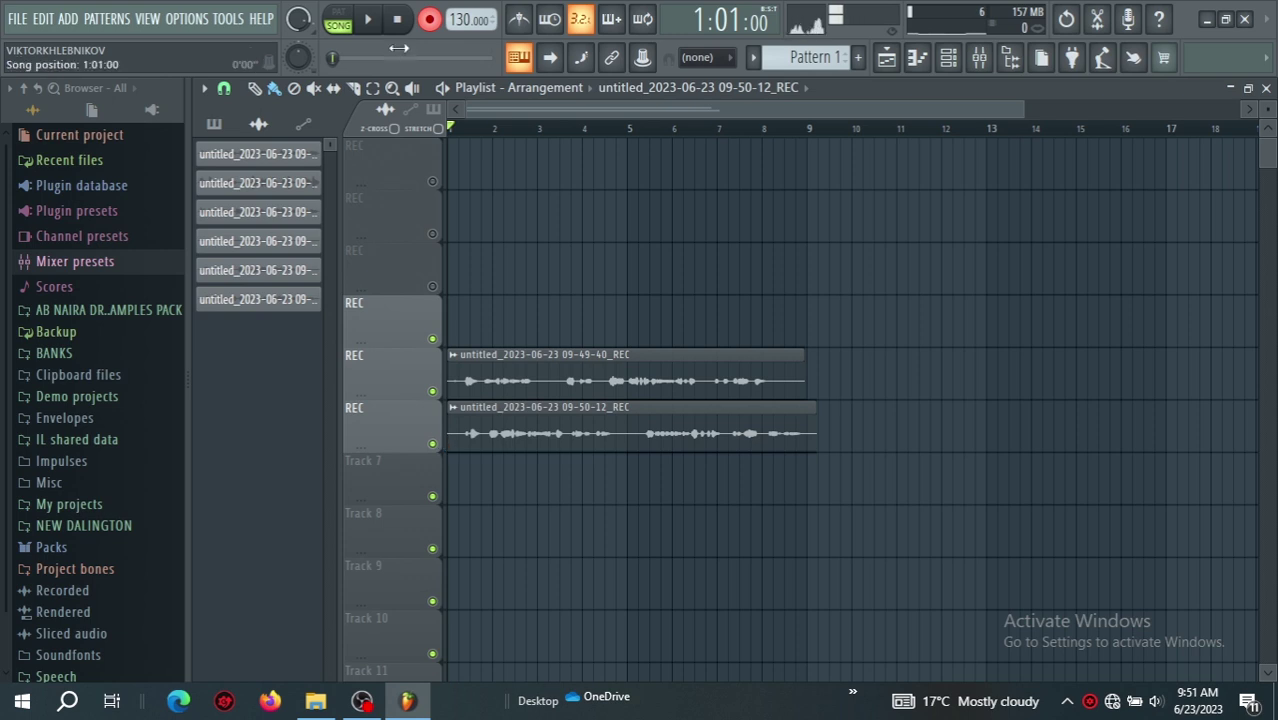
{"action": "key", "text": "space"}
{"action": "left_click", "coordinate": [415, 434]}
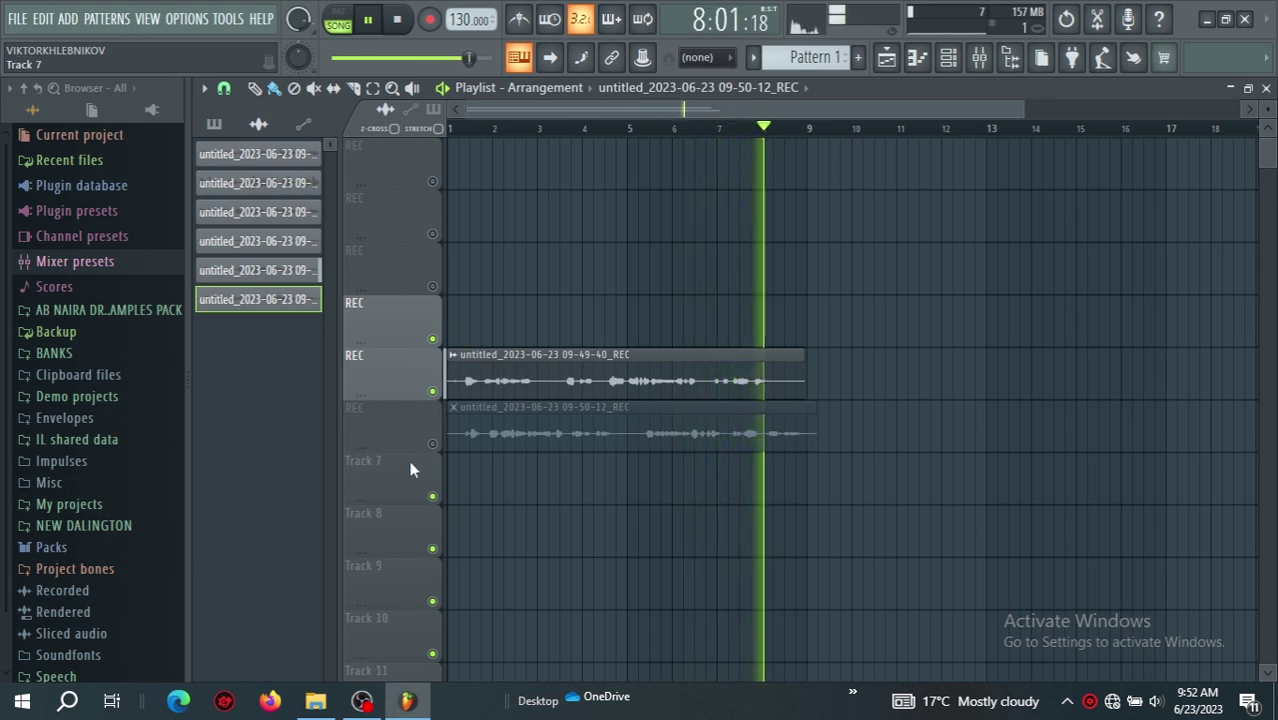
{"action": "key", "text": "space"}
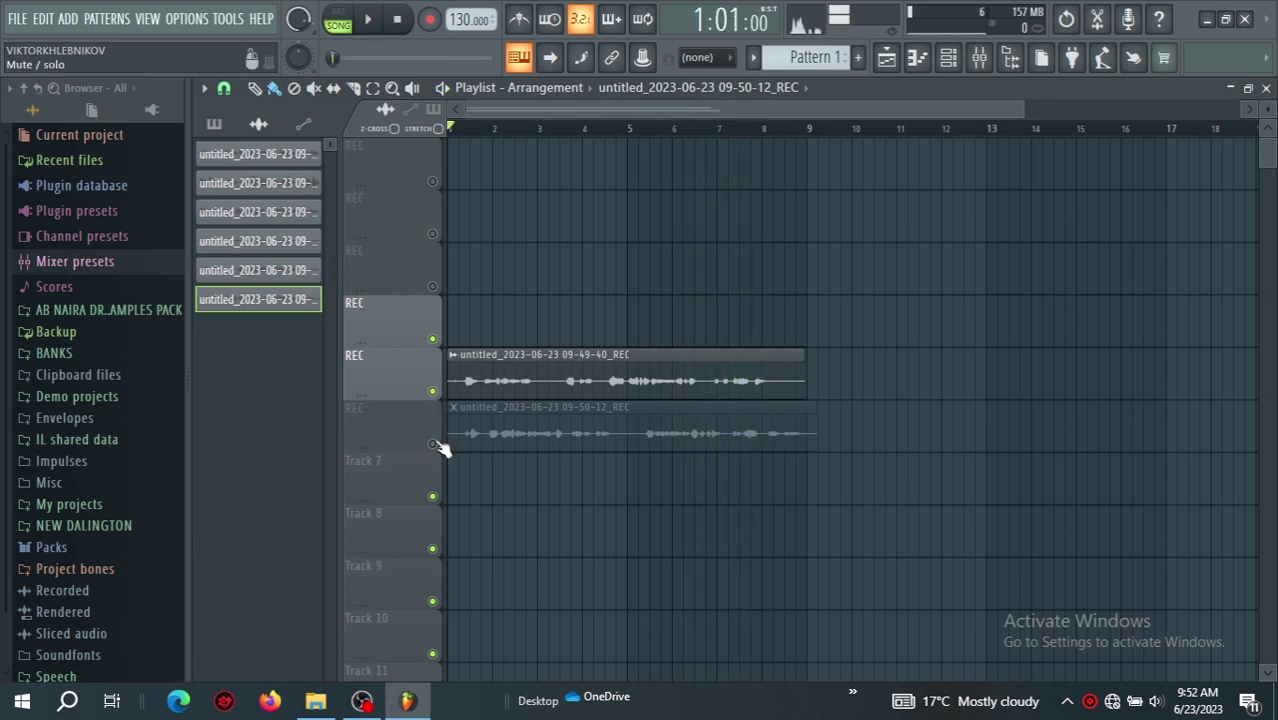
Step: Play the 09-50-12 take, then mute it again and replay the 09-49-40 take
{"action": "left_click", "coordinate": [432, 443]}
{"action": "key", "text": "space"}
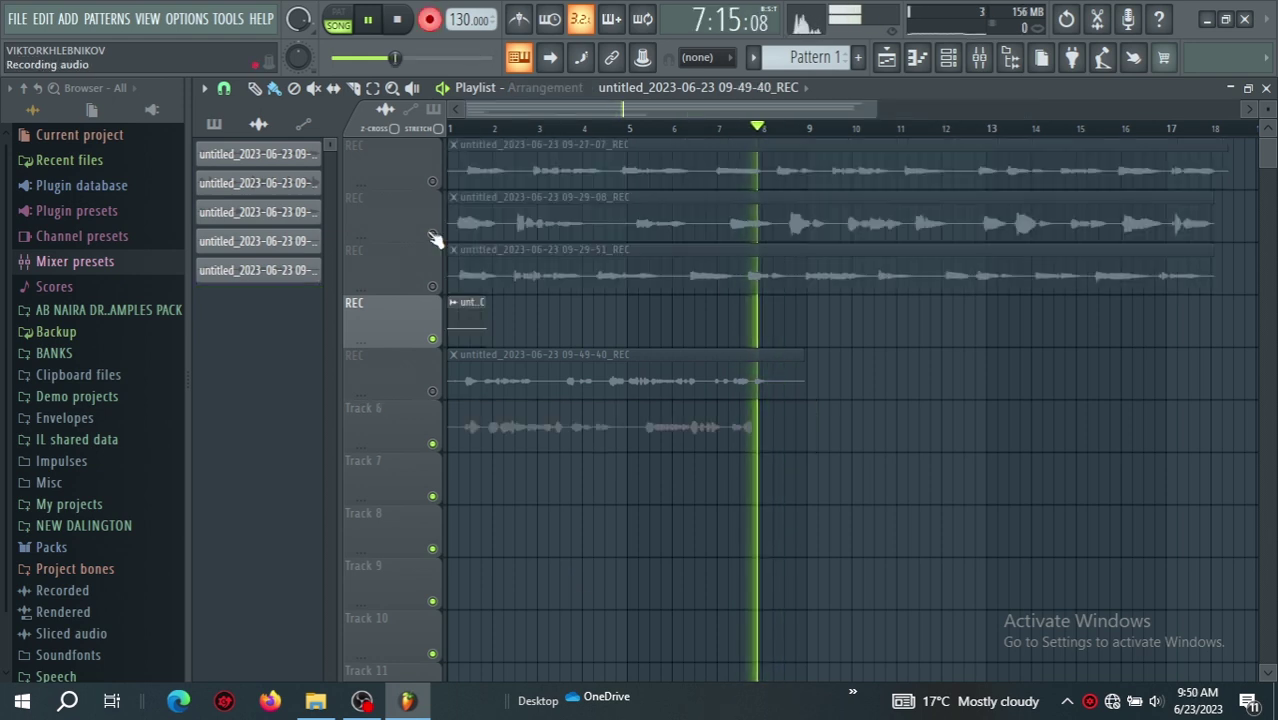
{"action": "key", "text": "space"}
{"action": "left_click", "coordinate": [432, 443]}
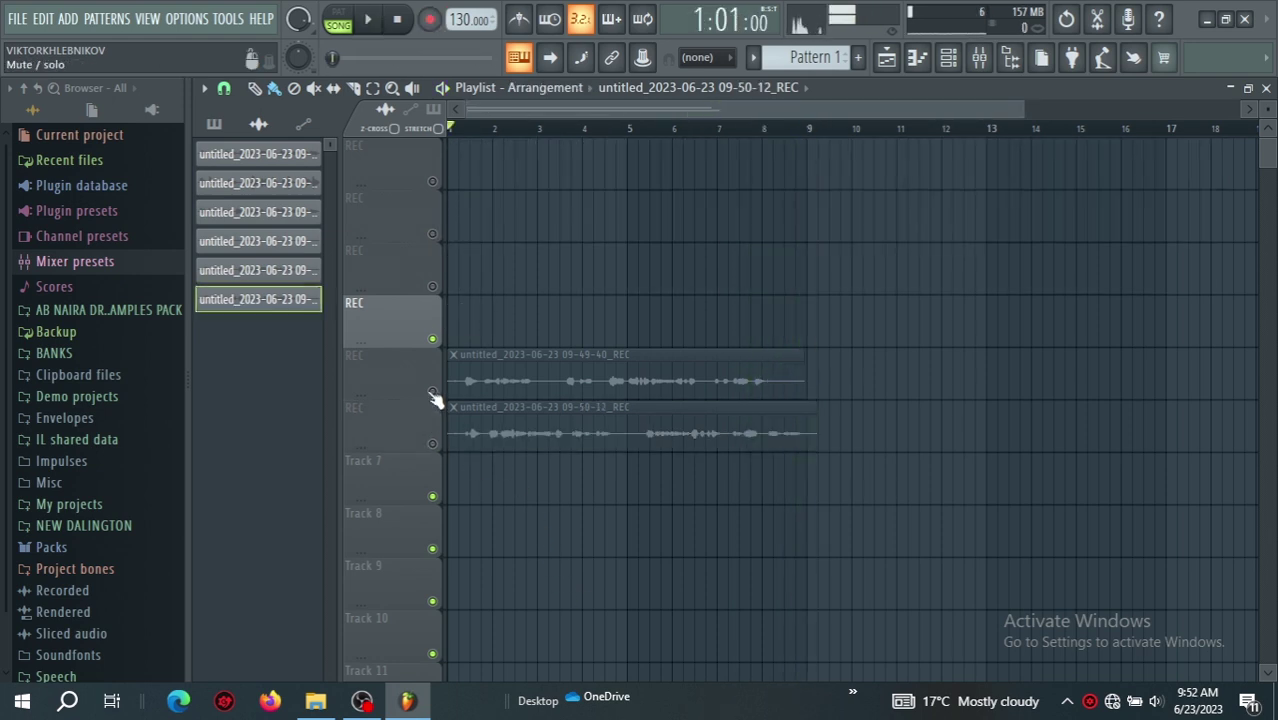
{"action": "left_click", "coordinate": [432, 391]}
{"action": "key", "text": "space"}
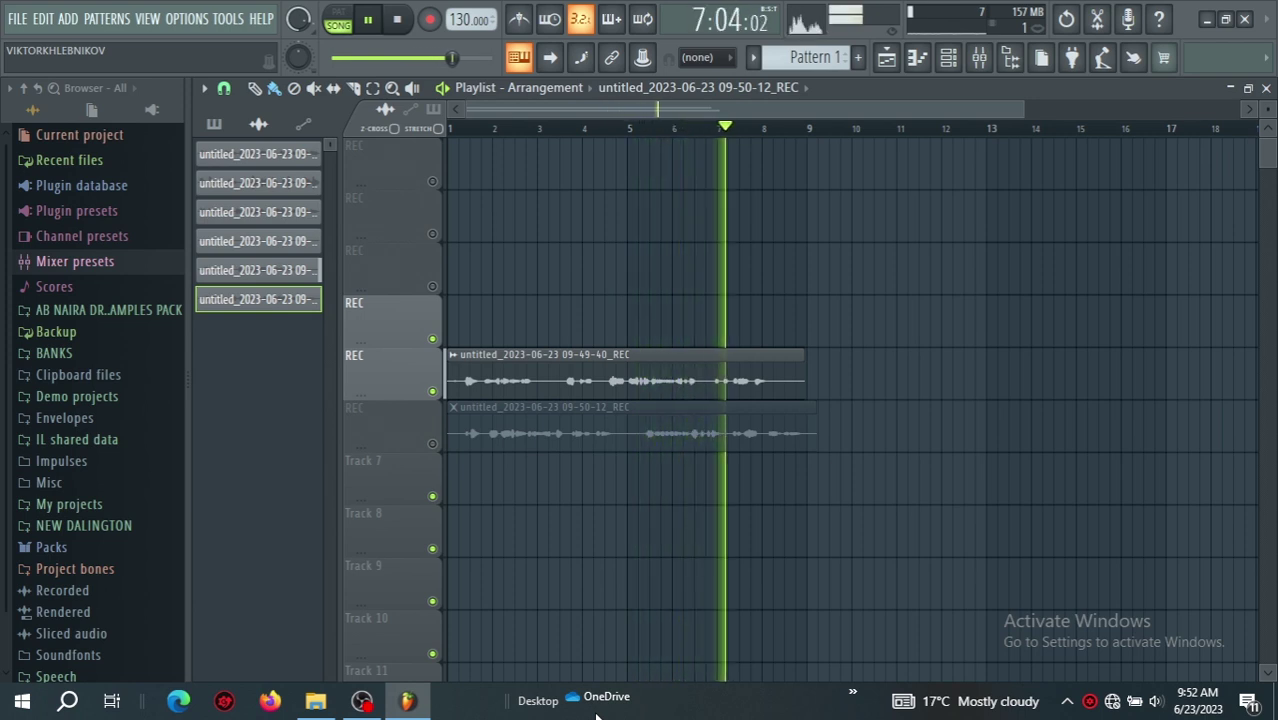
Step: Stop playback and nudge the REC insert's AVALON 737 preamp gain up to about 1.76
{"action": "key", "text": "space"}
{"action": "key", "text": "F9"}
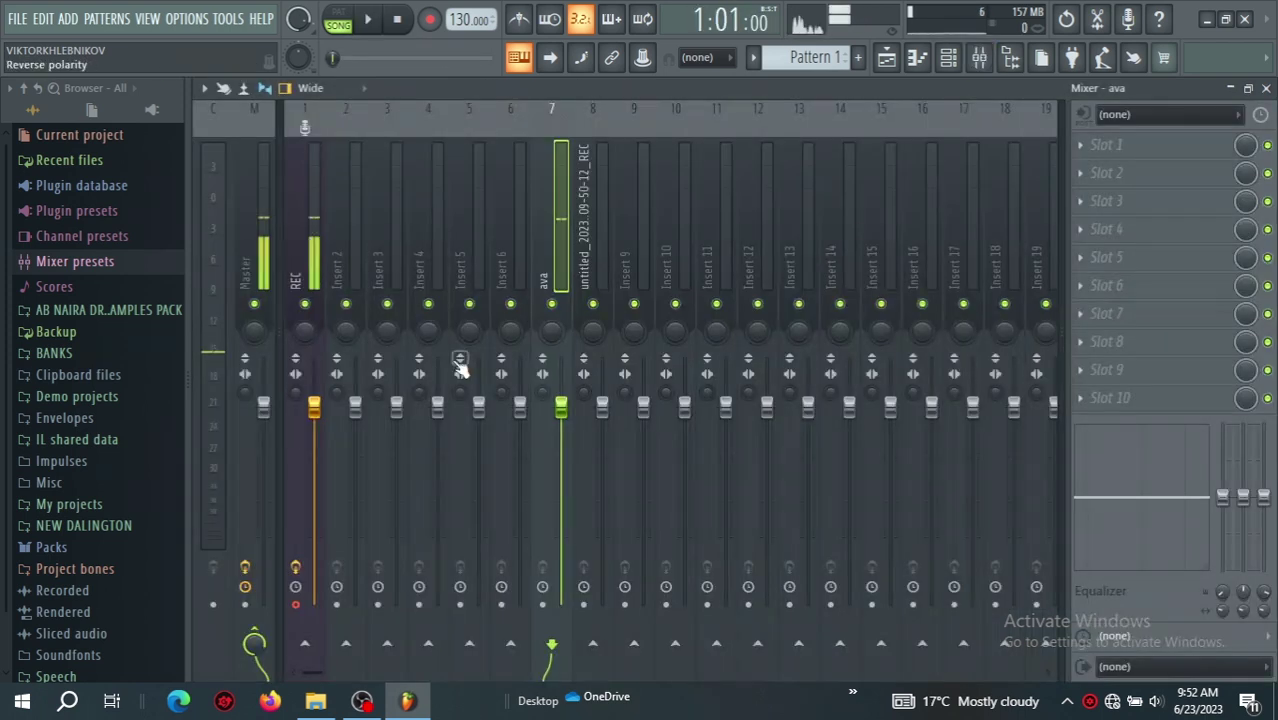
{"action": "left_click", "coordinate": [310, 245]}
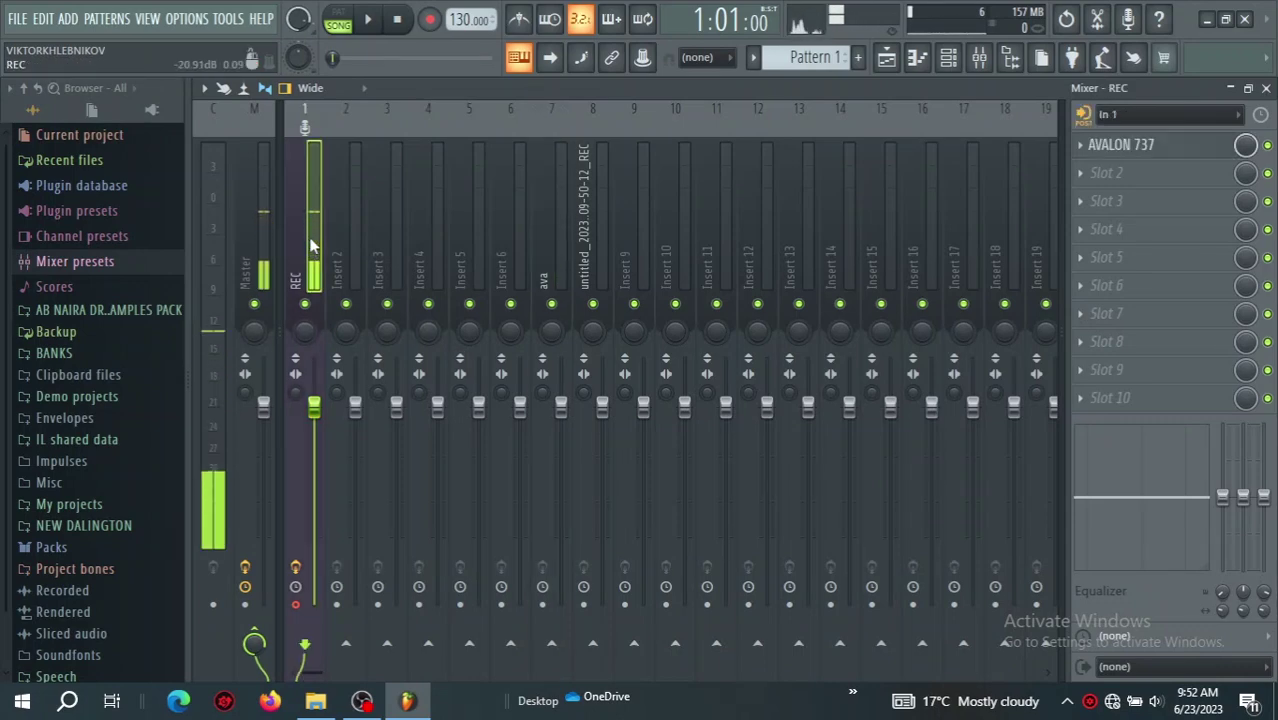
{"action": "left_click", "coordinate": [1121, 144]}
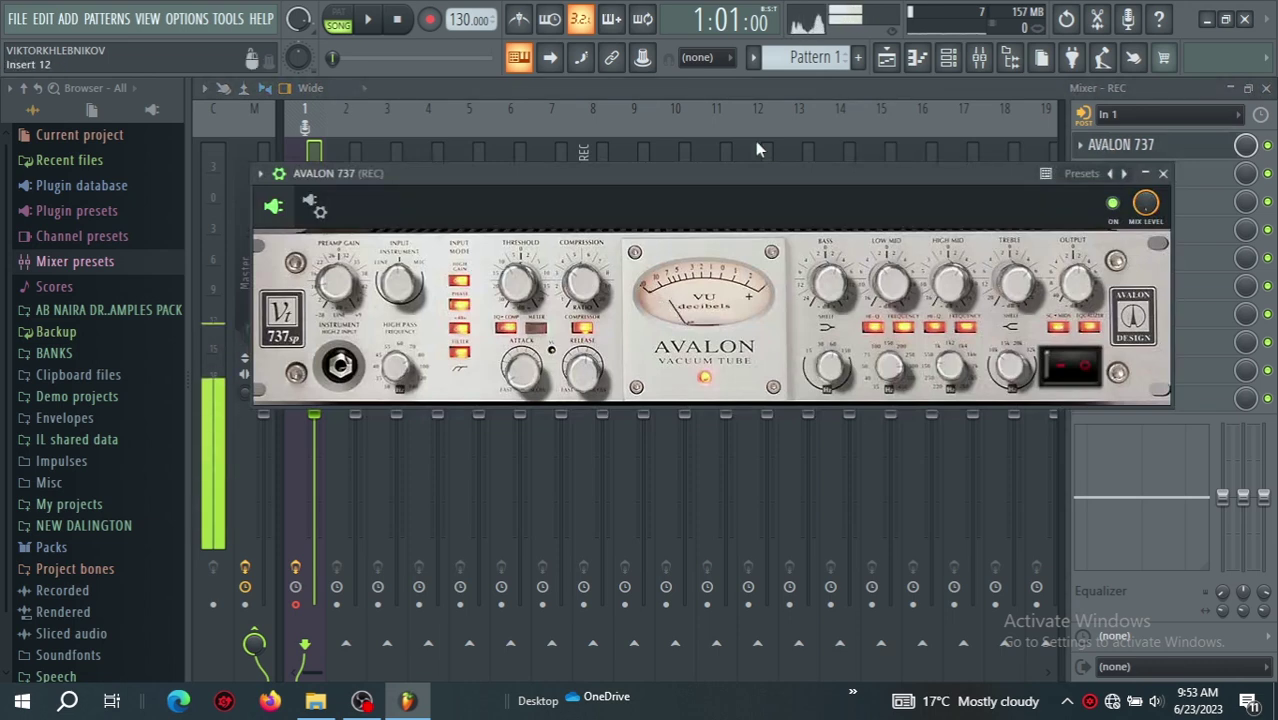
{"action": "left_click_drag", "start_coordinate": [745, 202], "coordinate": [793, 222]}
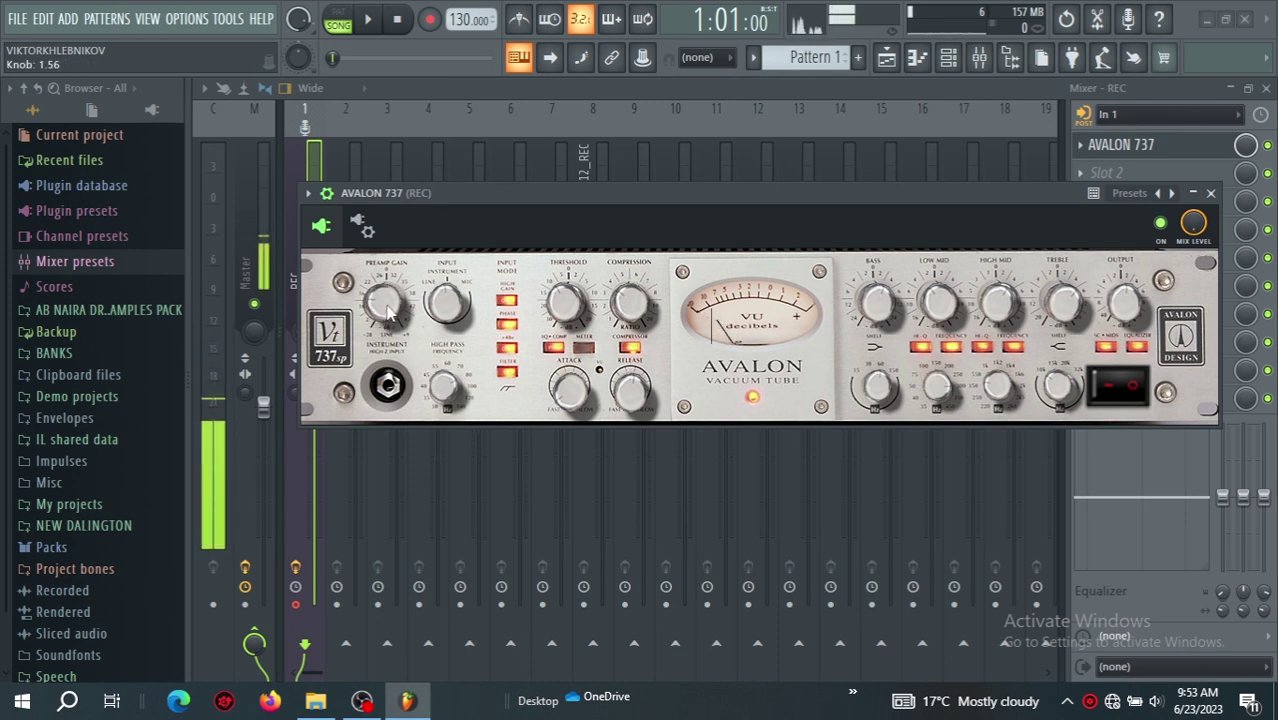
{"action": "scroll", "coordinate": [391, 311], "scroll_direction": "up", "scroll_amount": 1}
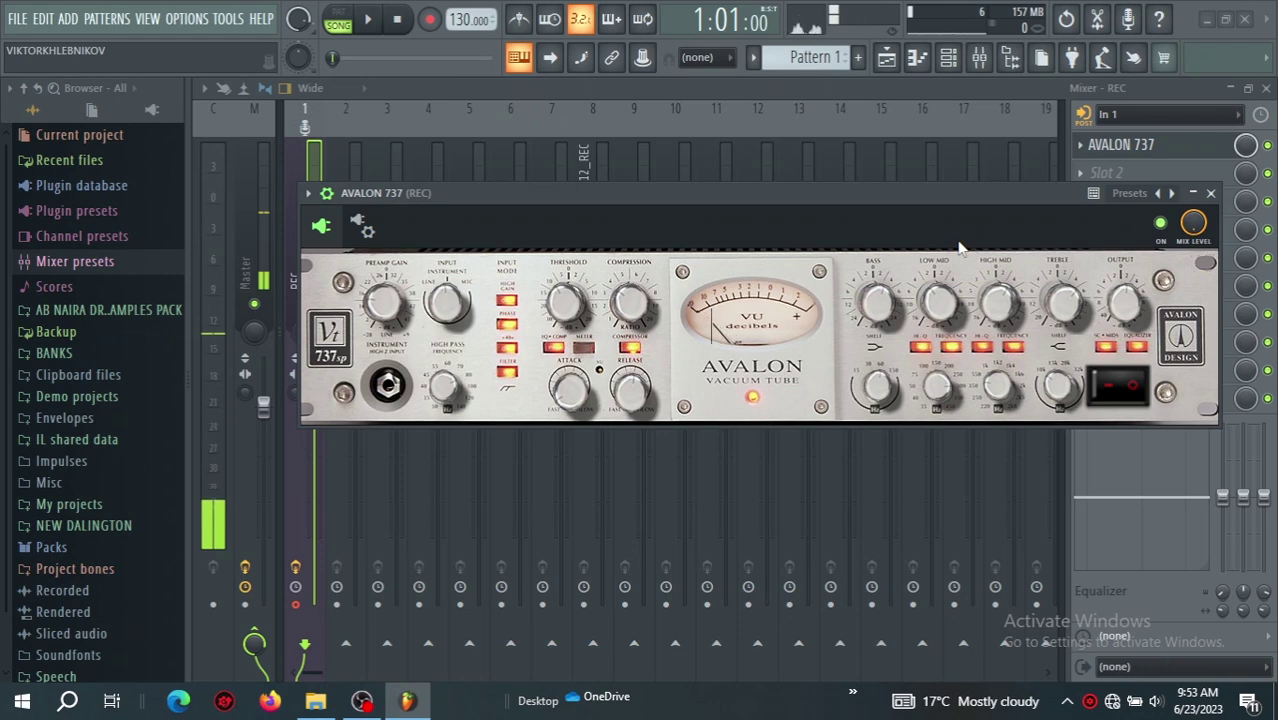
{"action": "left_click", "coordinate": [1210, 193]}
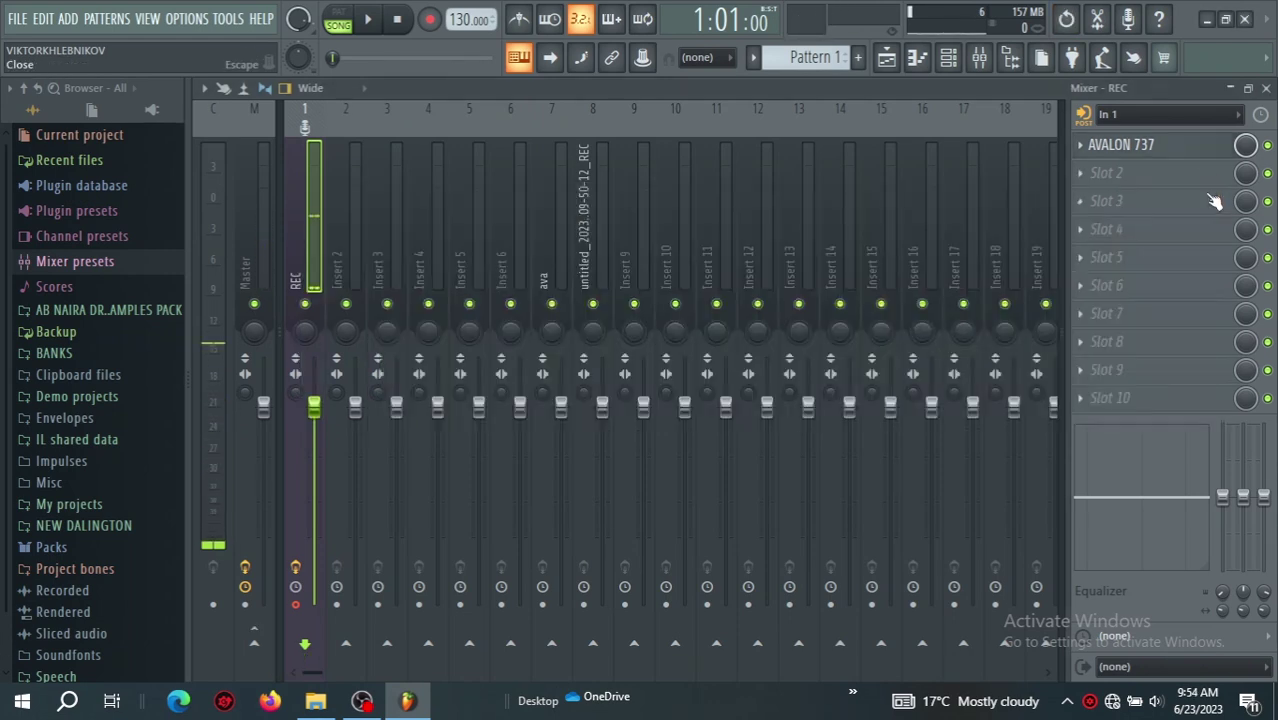
Step: Load Tube-Tech CL 1B into slot 2 of the REC insert, after the AVALON 737
{"action": "left_click", "coordinate": [1078, 170]}
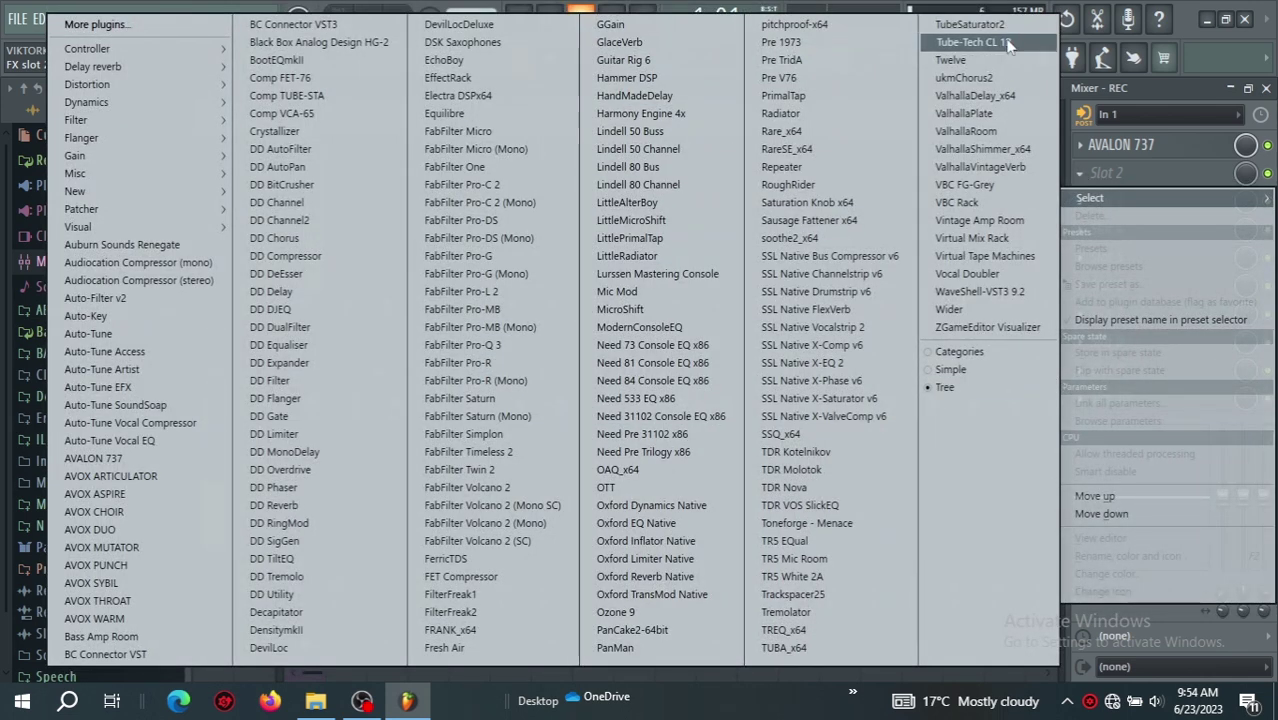
{"action": "left_click", "coordinate": [972, 42]}
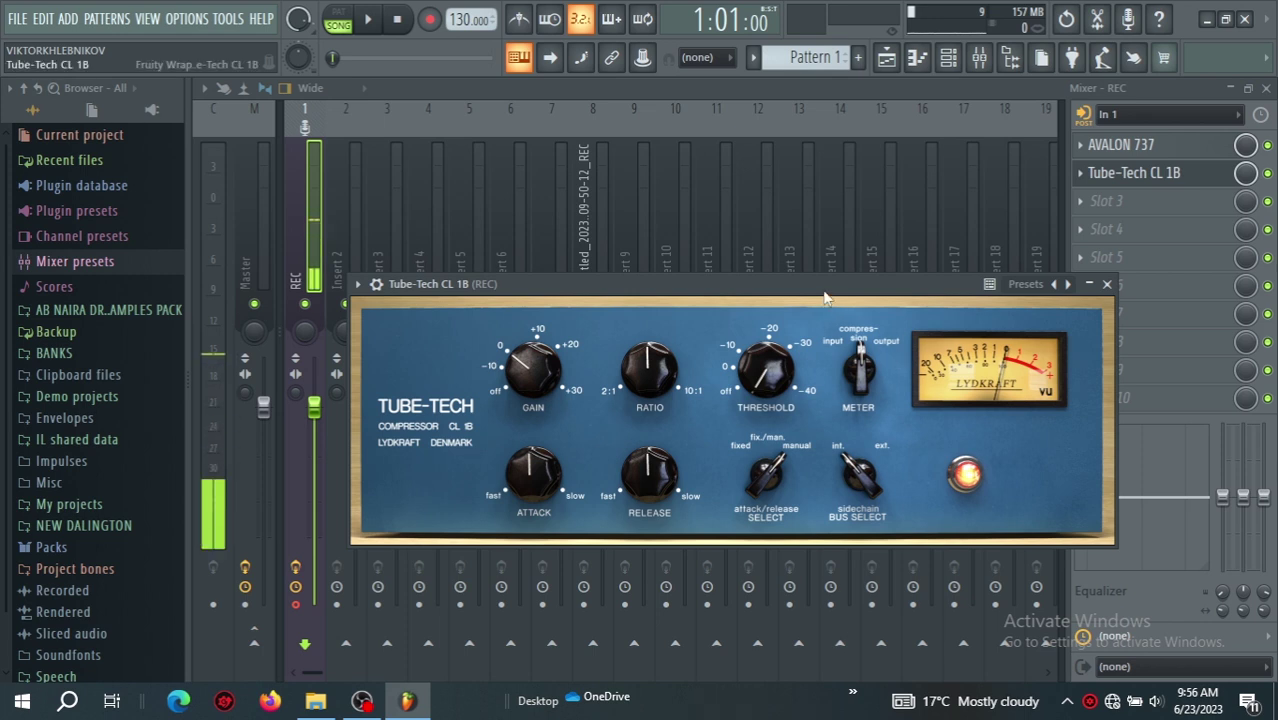
Step: Position the Tube-Tech CL 1B window and set attack 0.31, ratio 3.8, threshold 0.8 dB
{"action": "left_click_drag", "start_coordinate": [825, 295], "coordinate": [843, 253]}
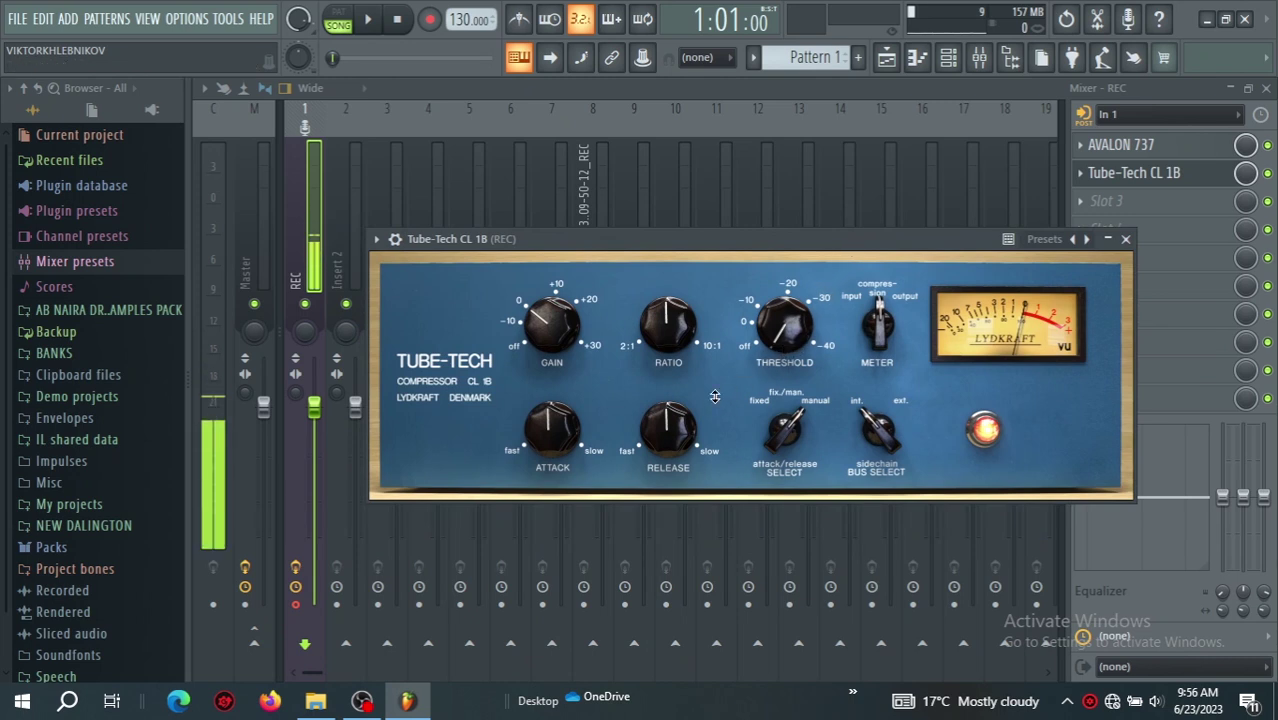
{"action": "left_click_drag", "start_coordinate": [715, 397], "coordinate": [687, 344]}
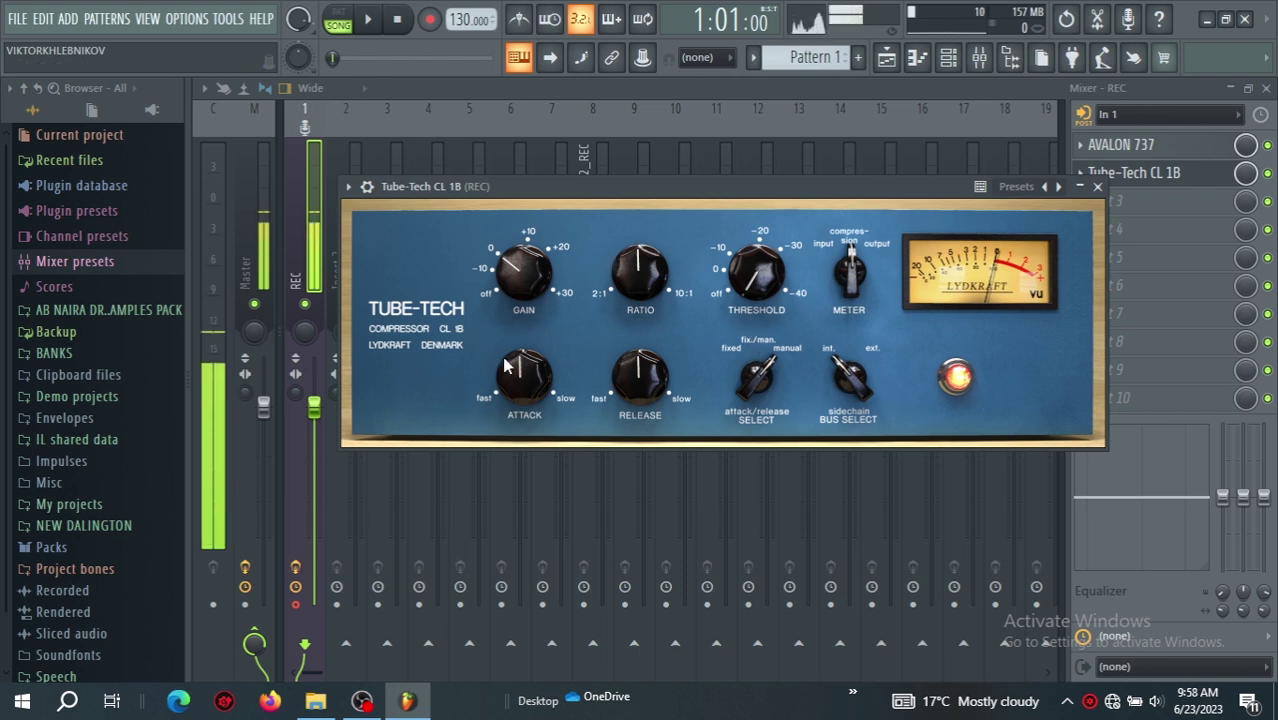
{"action": "left_click_drag", "start_coordinate": [512, 362], "coordinate": [506, 398]}
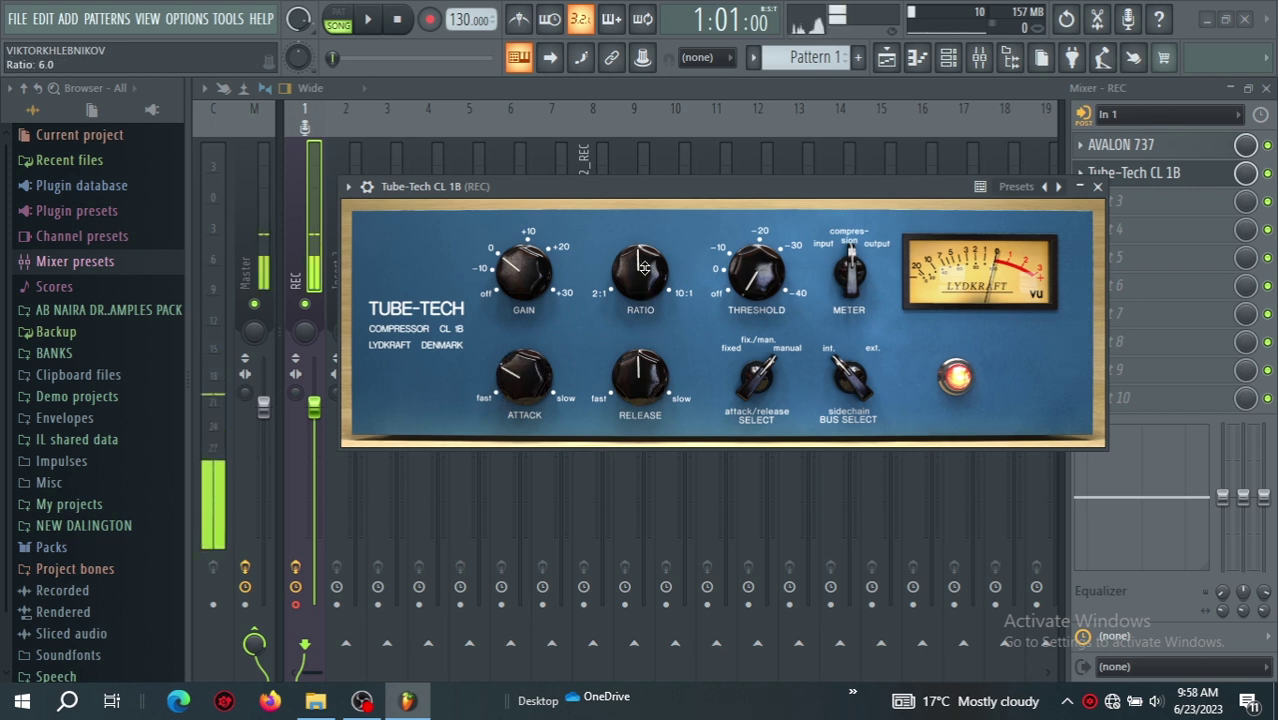
{"action": "left_click_drag", "start_coordinate": [641, 286], "coordinate": [638, 312]}
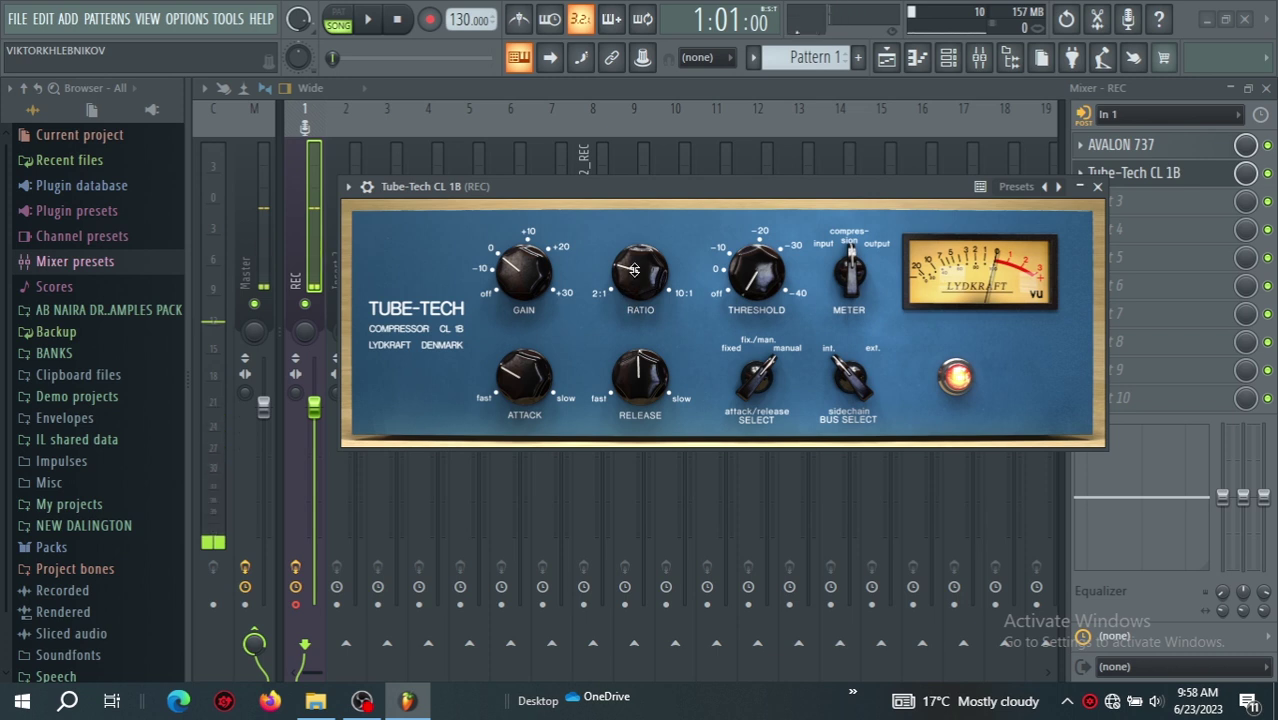
{"action": "left_click_drag", "start_coordinate": [633, 273], "coordinate": [631, 276]}
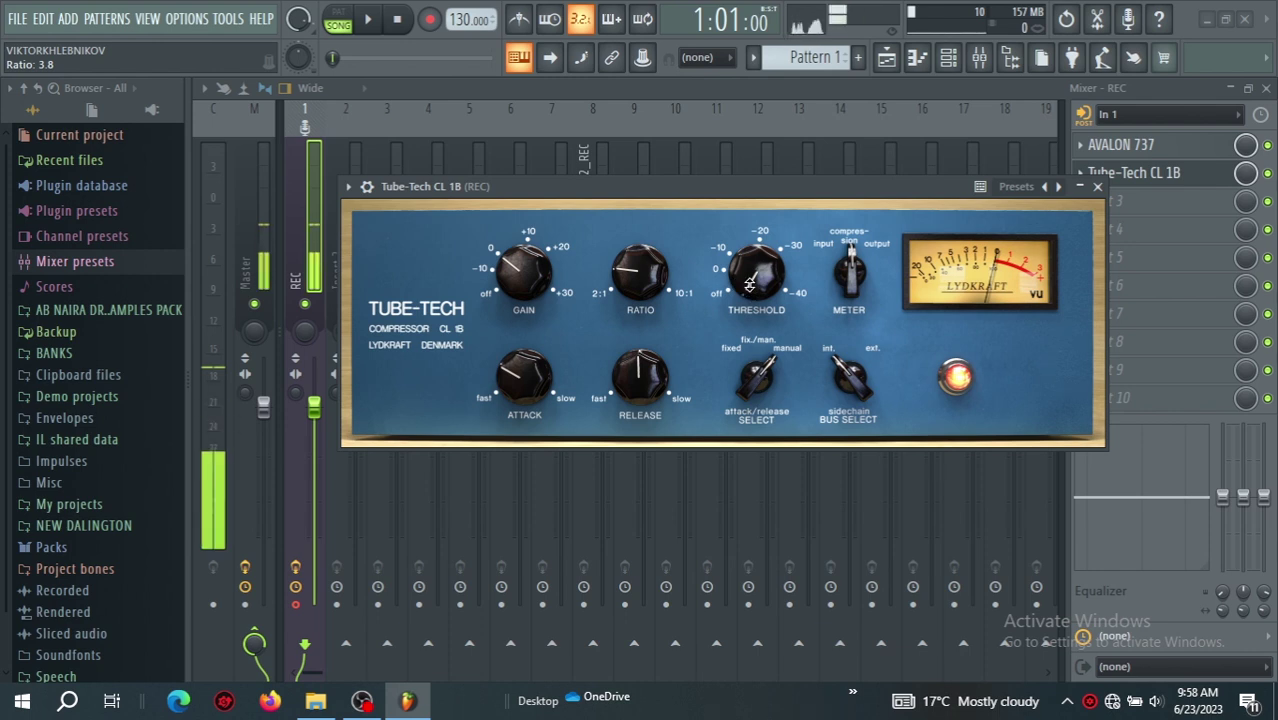
{"action": "left_click_drag", "start_coordinate": [752, 283], "coordinate": [753, 260]}
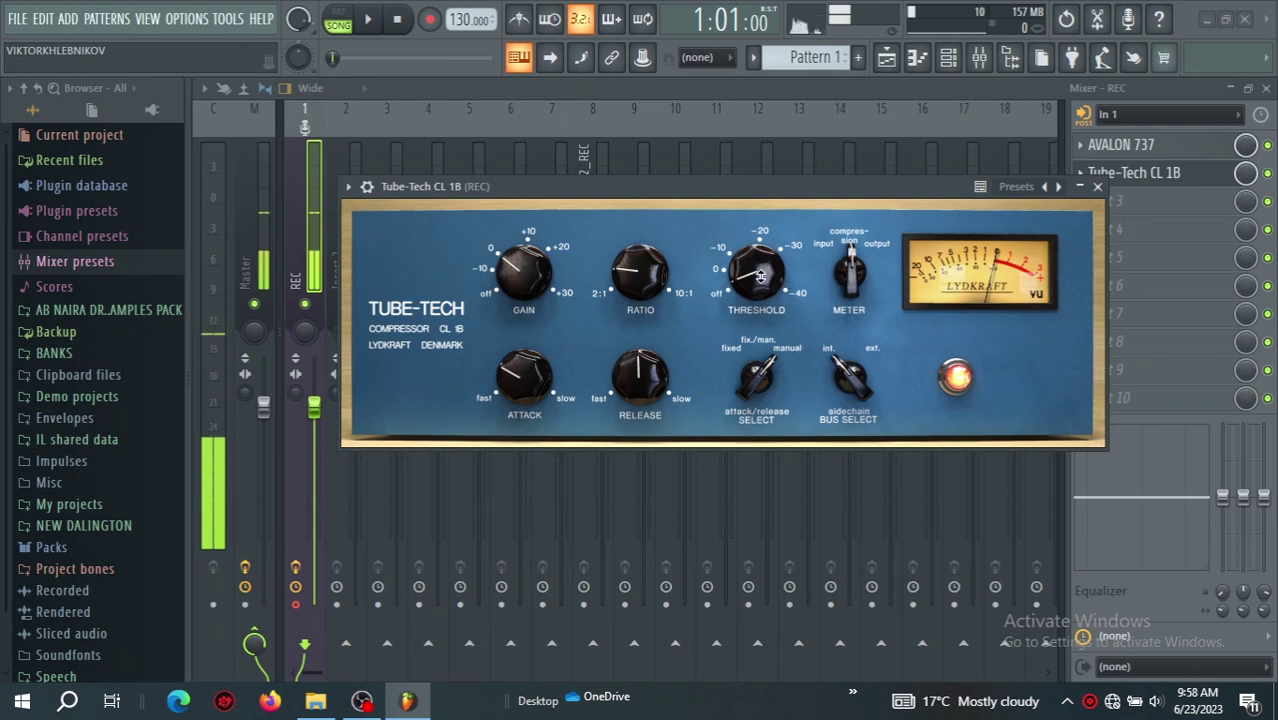
Step: Set the Tube-Tech CL 1B output gain to 1.5 dB
{"action": "scroll", "coordinate": [755, 278], "scroll_direction": "down", "scroll_amount": 3}
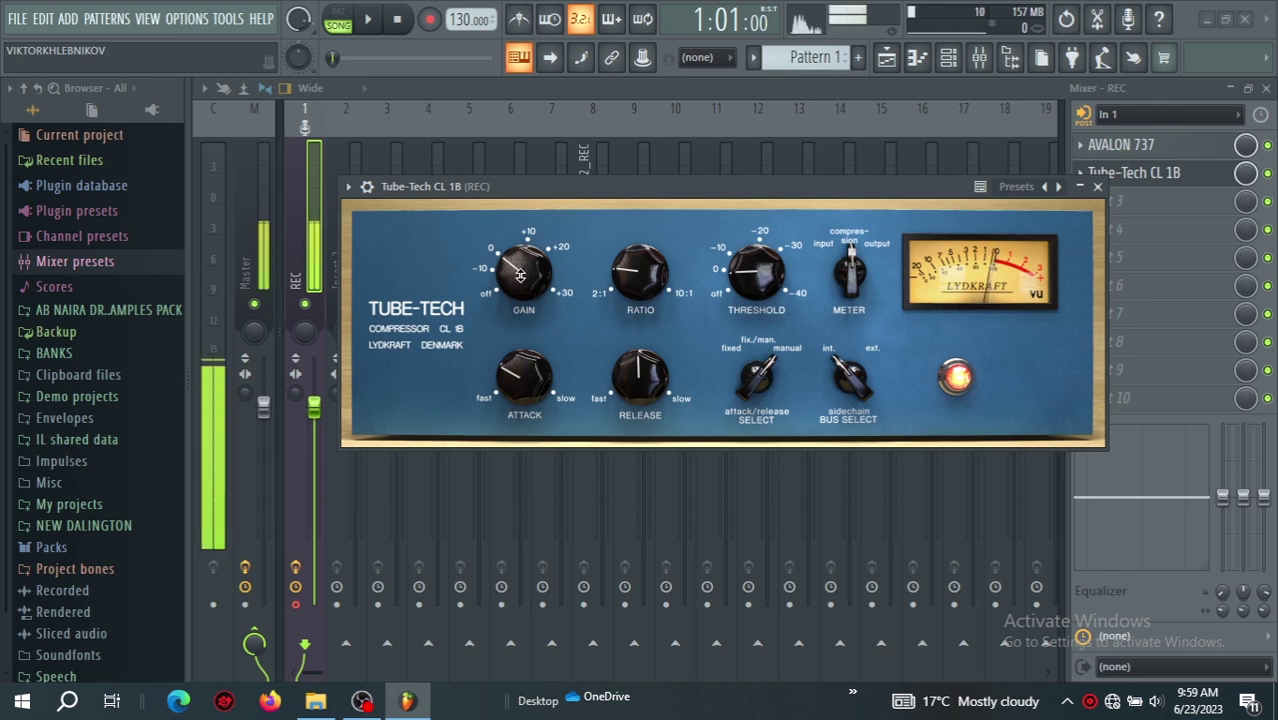
{"action": "left_click_drag", "start_coordinate": [519, 275], "coordinate": [577, 284]}
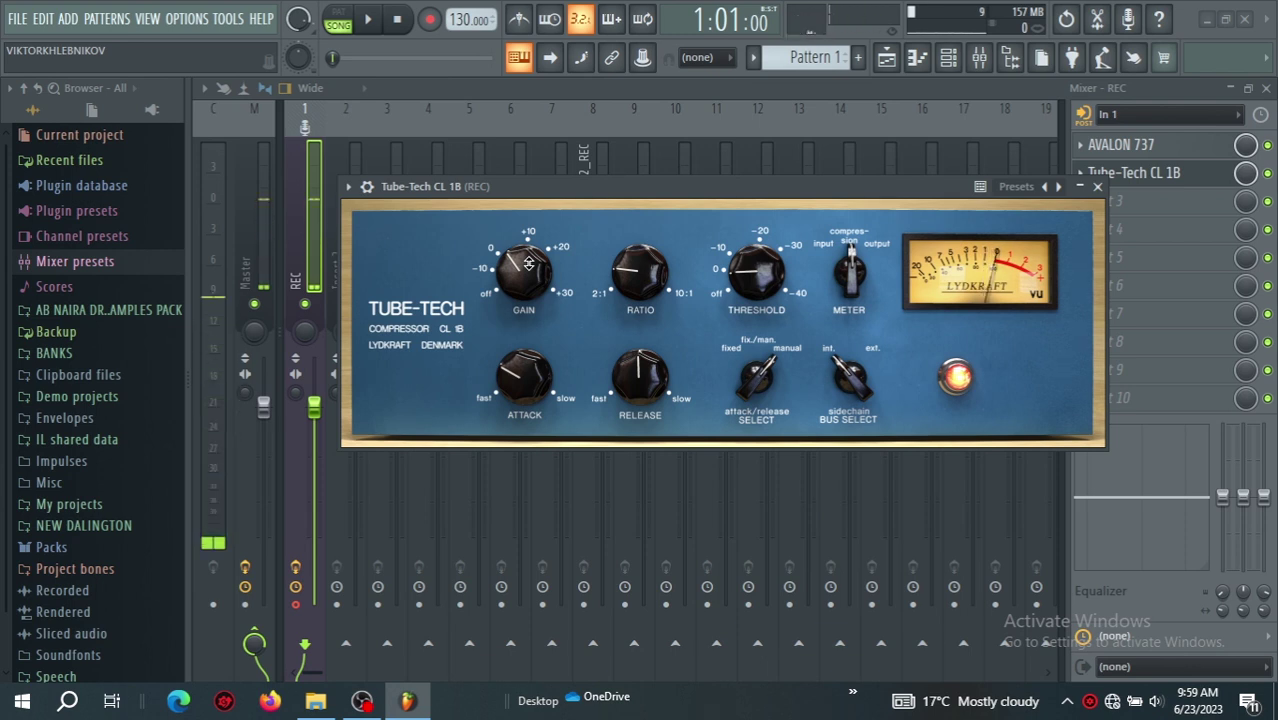
{"action": "left_click_drag", "start_coordinate": [529, 262], "coordinate": [526, 268]}
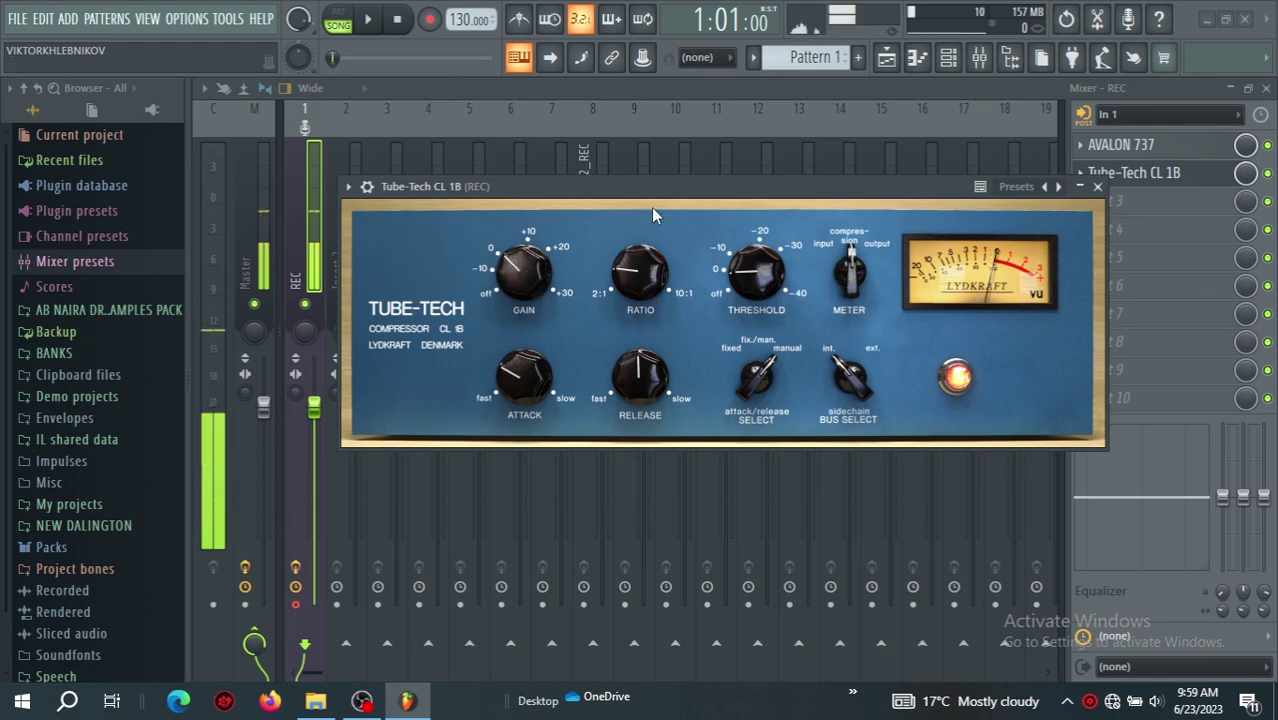
Step: Close Tube-Tech CL 1B and load Auburn Sounds Renegate into the third effect slot
{"action": "left_click", "coordinate": [1097, 186]}
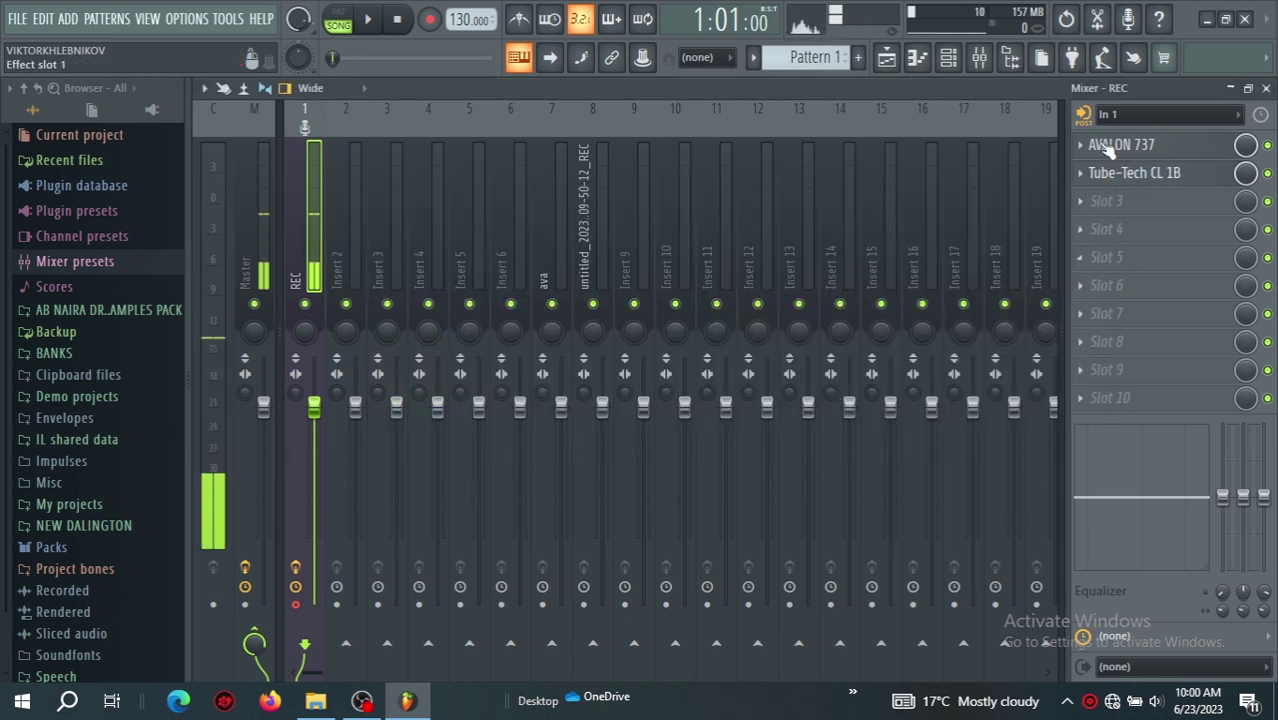
{"action": "left_click", "coordinate": [1086, 201]}
{"action": "left_click", "coordinate": [121, 244]}
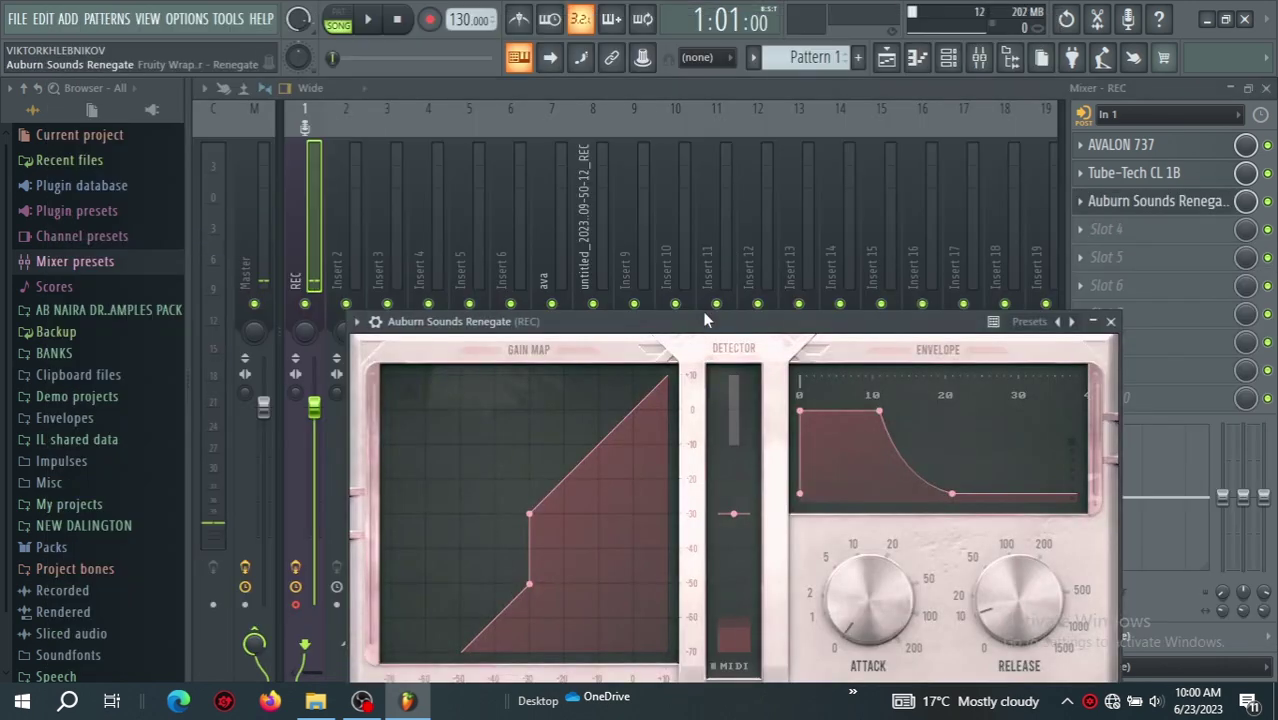
Step: Set Renegate's attack near 0.7 ms and gate threshold to about -35 dB
{"action": "left_click_drag", "start_coordinate": [703, 326], "coordinate": [656, 140]}
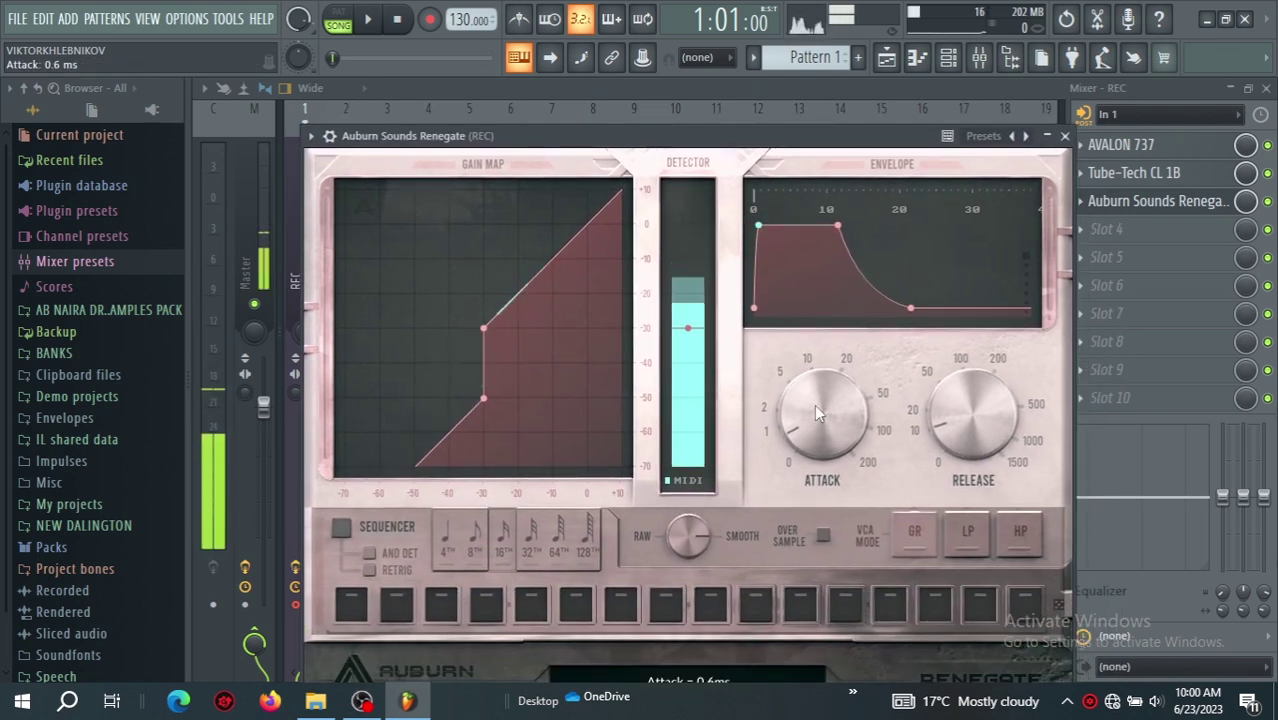
{"action": "scroll", "coordinate": [816, 404], "scroll_direction": "up", "scroll_amount": 2}
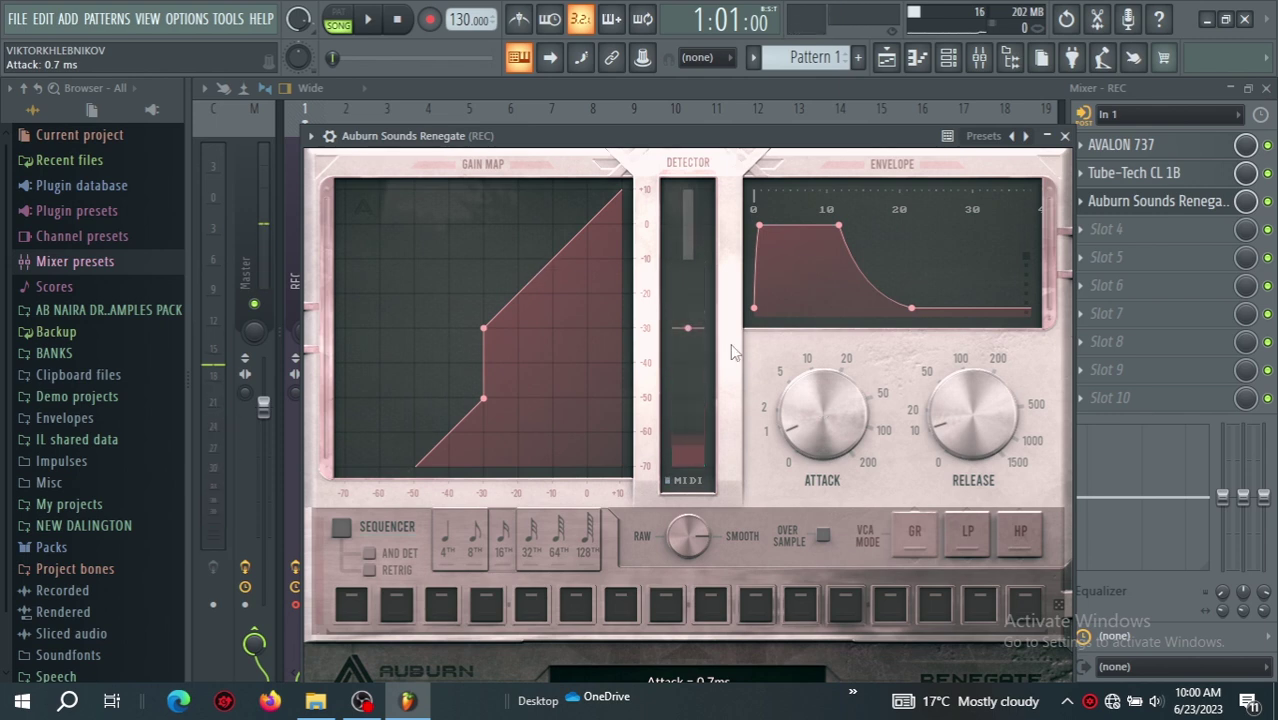
{"action": "left_click_drag", "start_coordinate": [691, 334], "coordinate": [687, 347]}
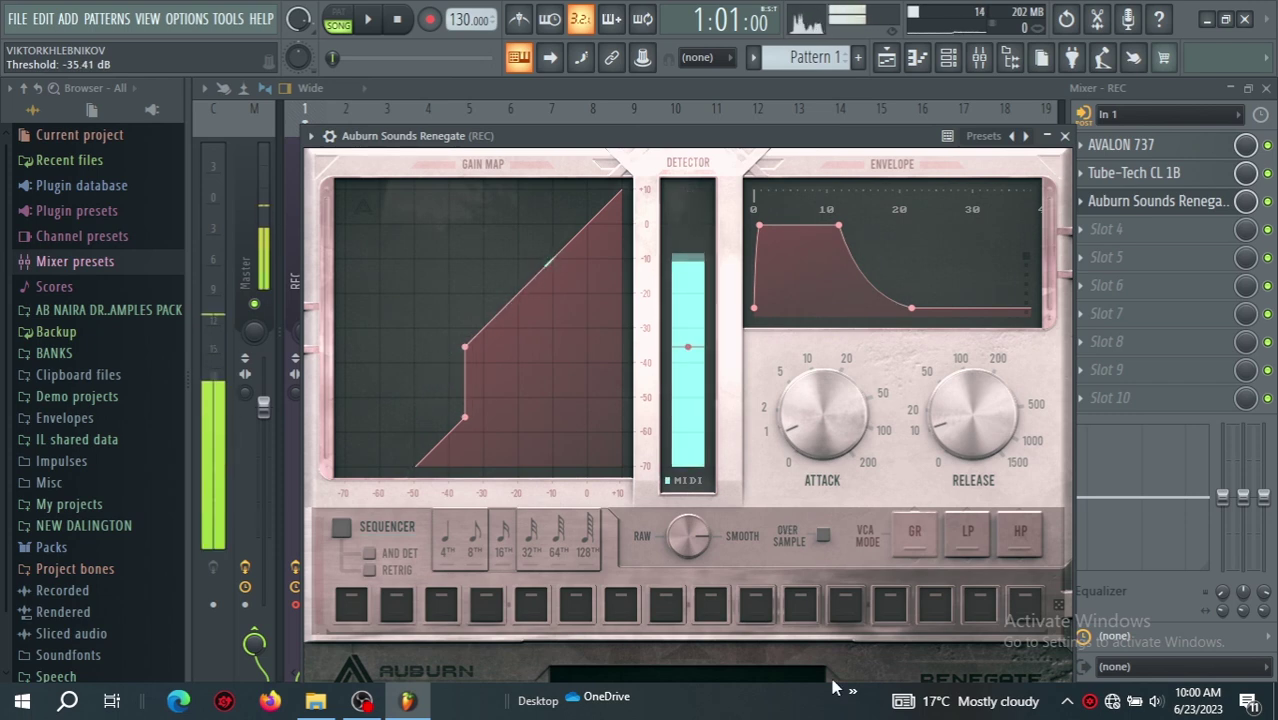
{"action": "left_click", "coordinate": [1064, 137]}
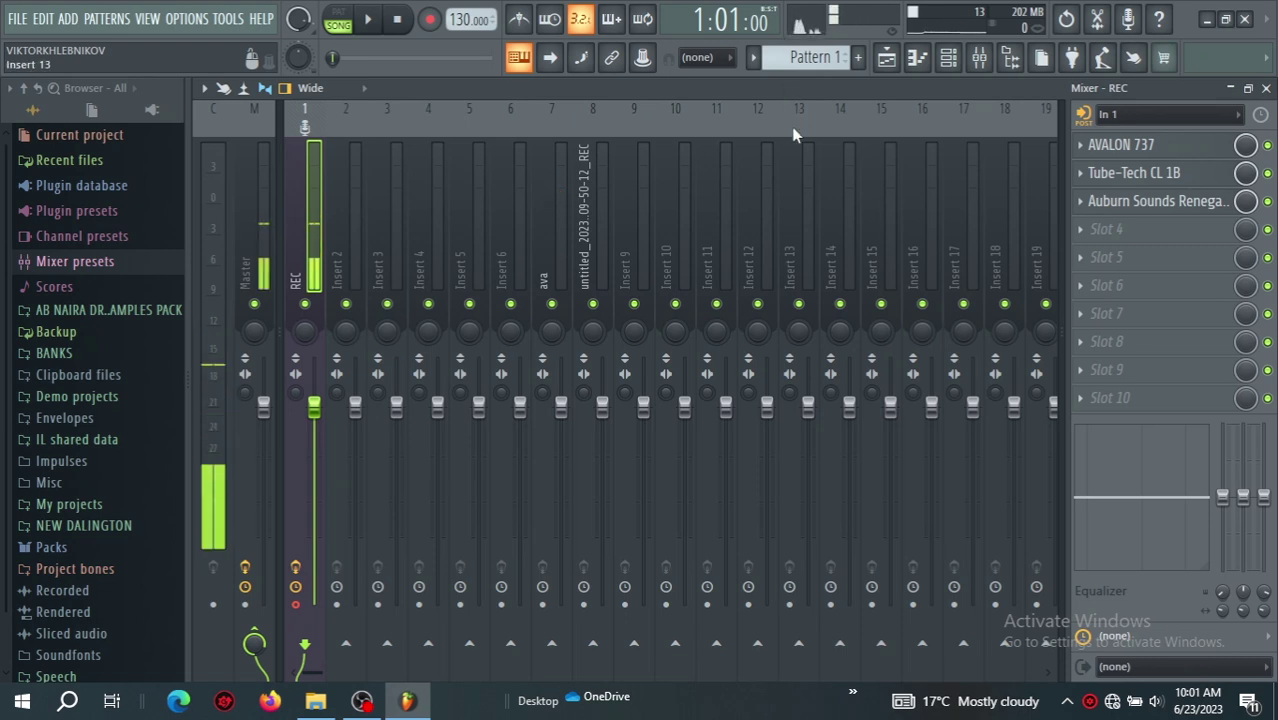
Step: Set the ASIO buffer length to 256 samples (about 6 ms) in Audio settings
{"action": "left_click", "coordinate": [187, 18]}
{"action": "left_click", "coordinate": [212, 79]}
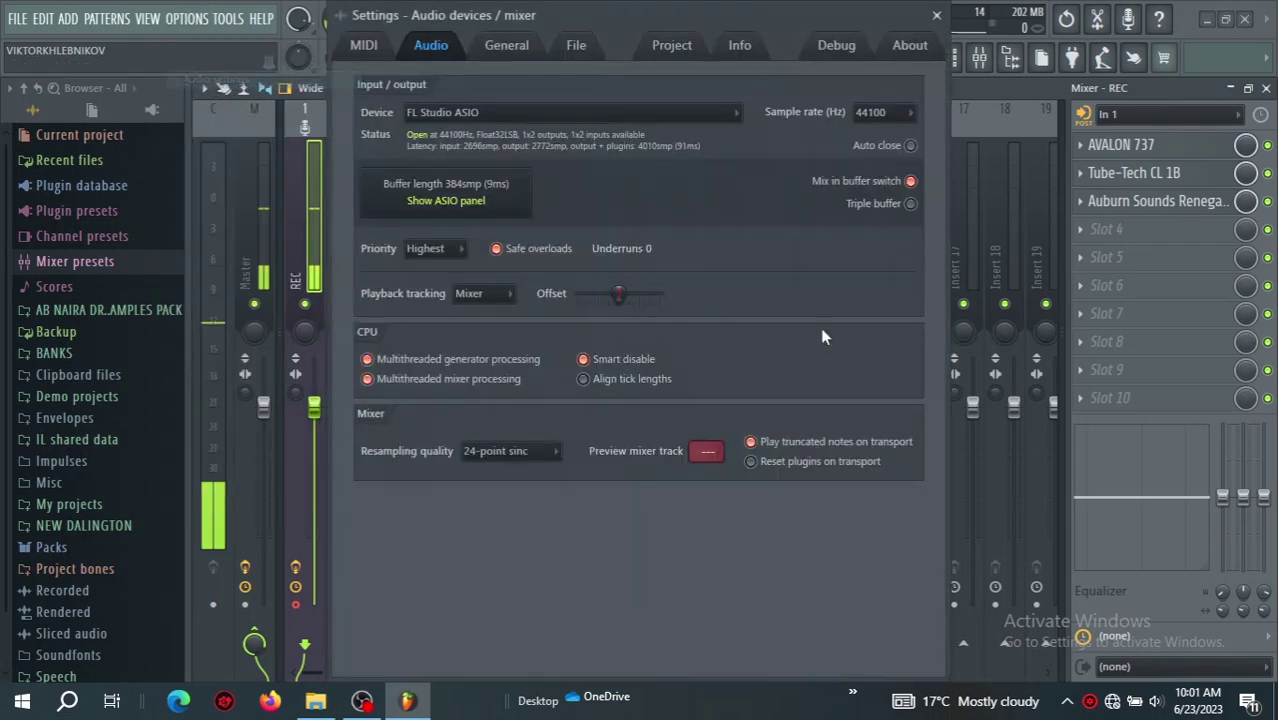
{"action": "left_click", "coordinate": [425, 184]}
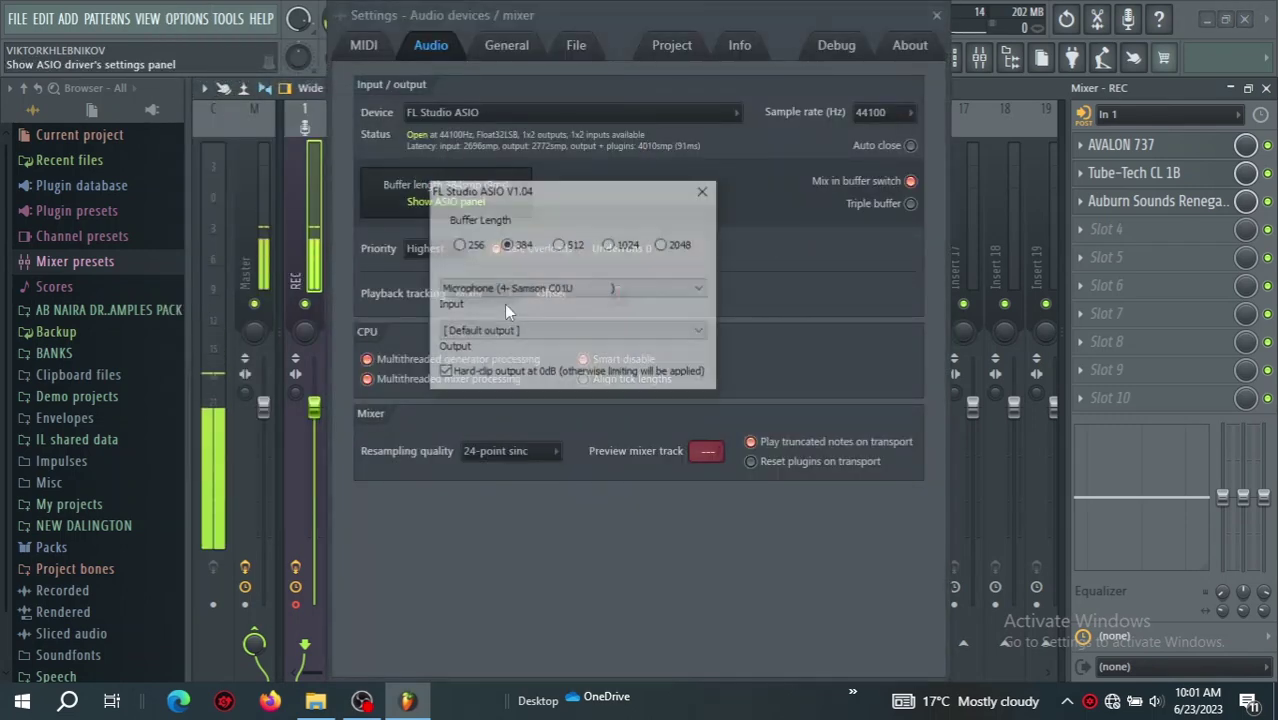
{"action": "left_click", "coordinate": [457, 244]}
{"action": "left_click", "coordinate": [705, 189]}
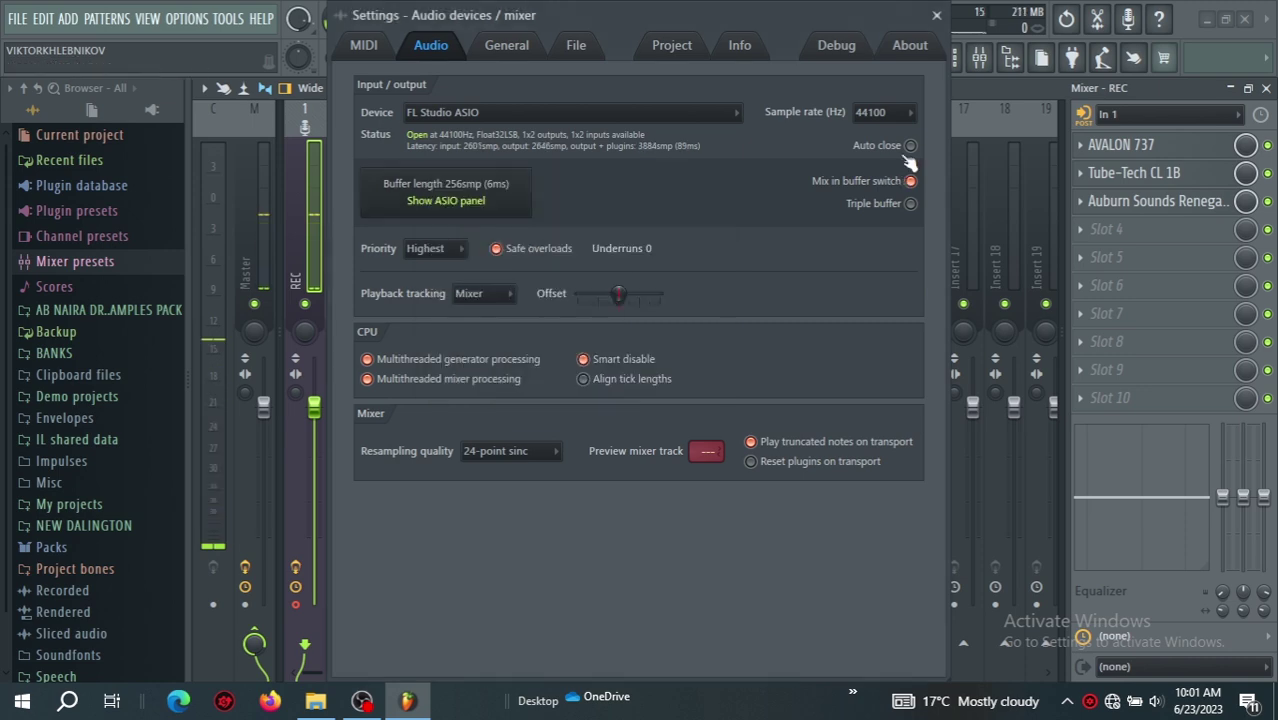
{"action": "left_click", "coordinate": [941, 16]}
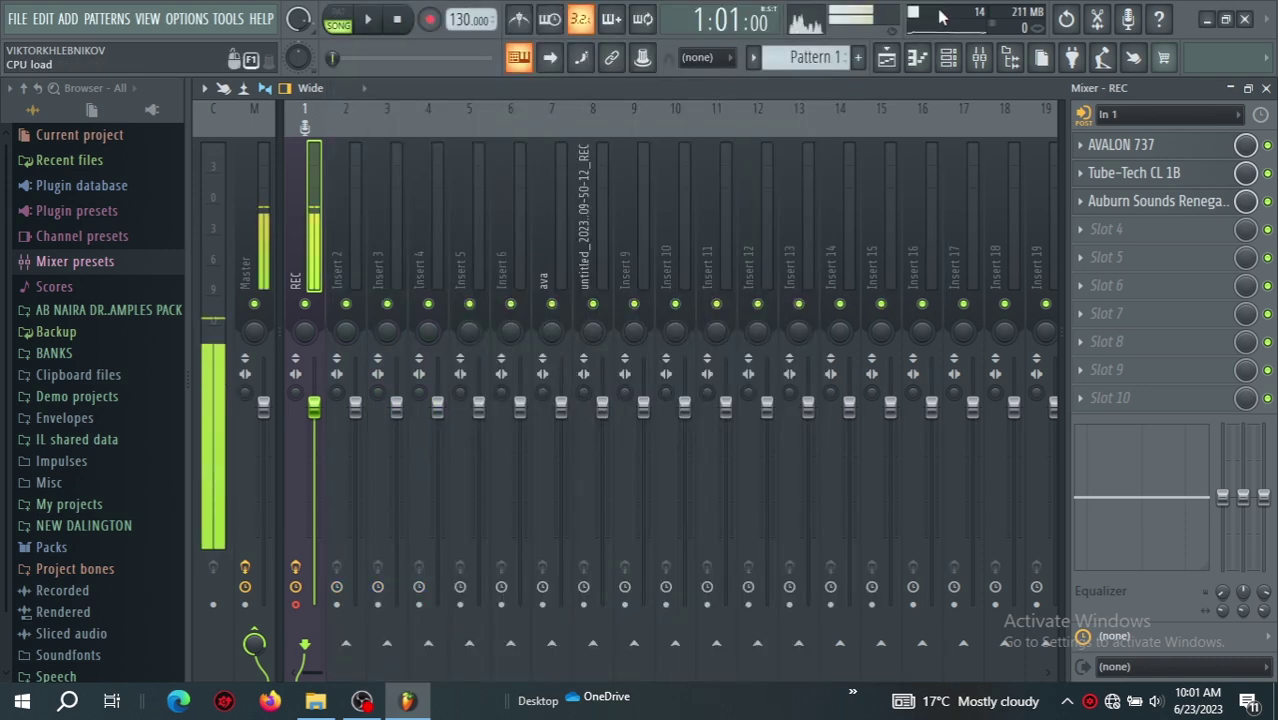
Step: Return from the playlist to the mixer and reopen the AVALON 737 plugin window
{"action": "key", "text": "F5"}
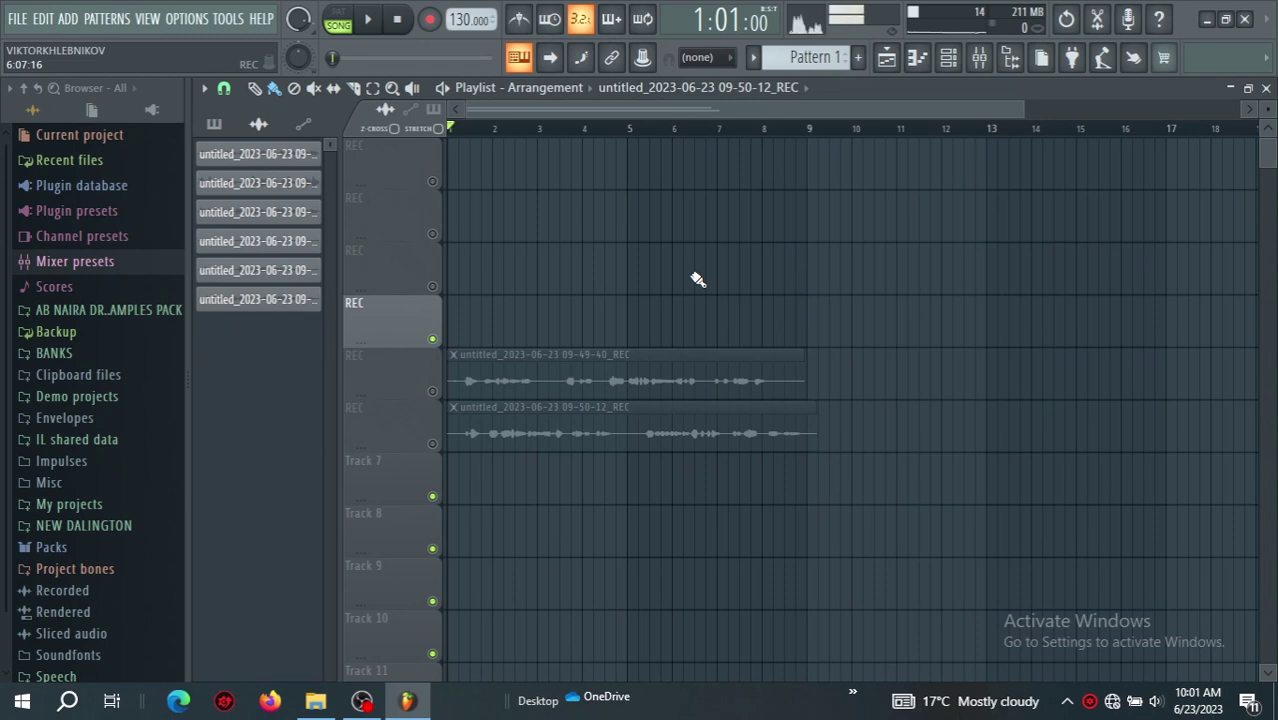
{"action": "left_click", "coordinate": [979, 57]}
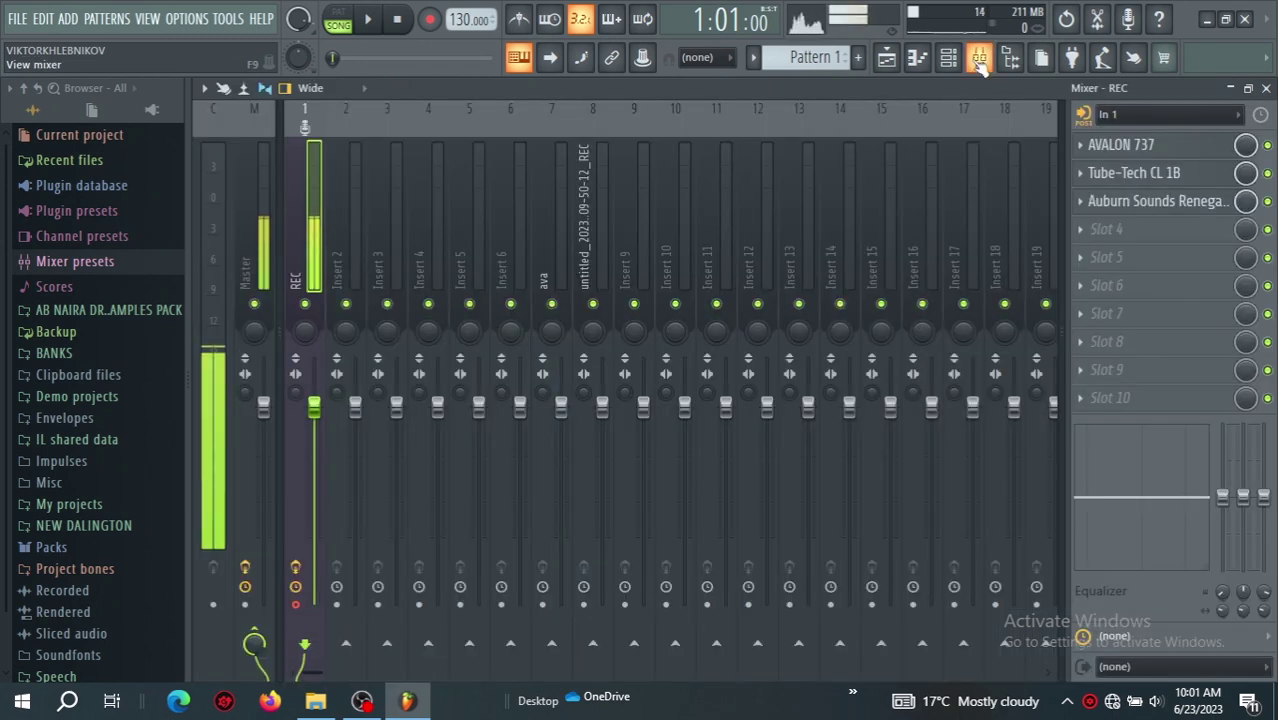
{"action": "left_click", "coordinate": [1115, 147]}
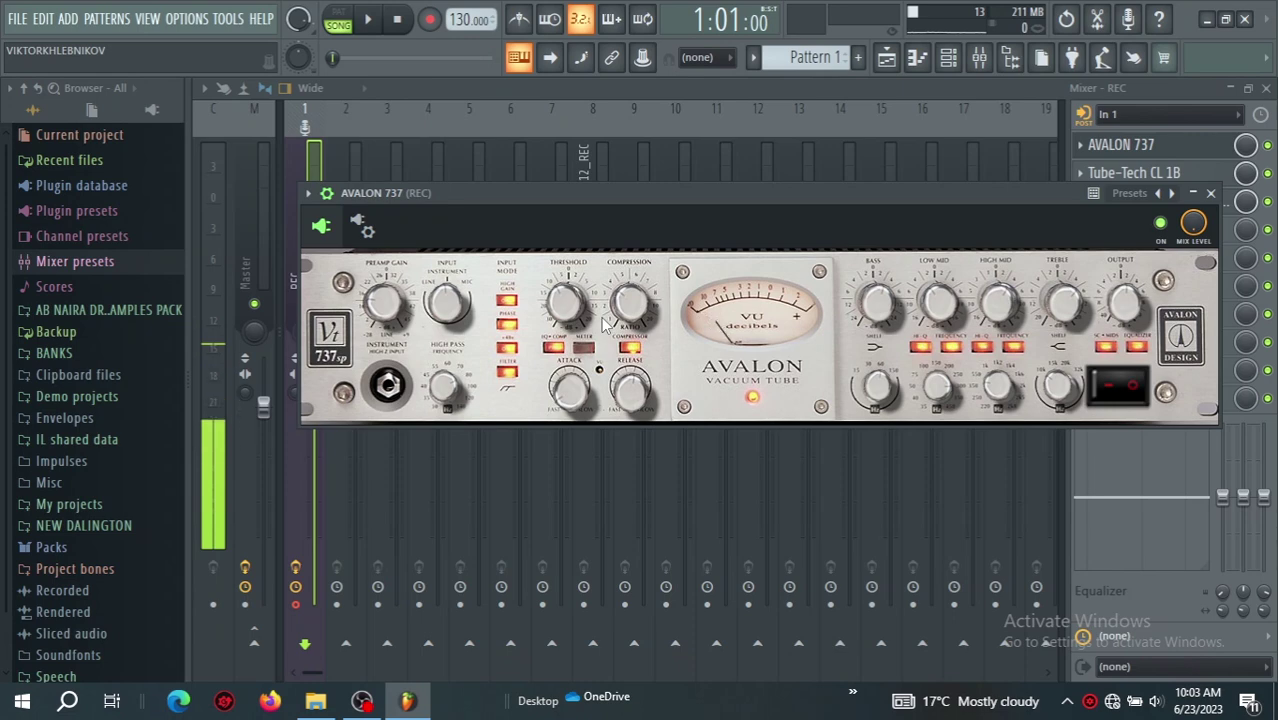
Step: Review the AVALON 737, Tube-Tech CL 1B and Renegate windows in turn, closing each
{"action": "left_click", "coordinate": [1210, 193]}
{"action": "left_click", "coordinate": [1190, 175]}
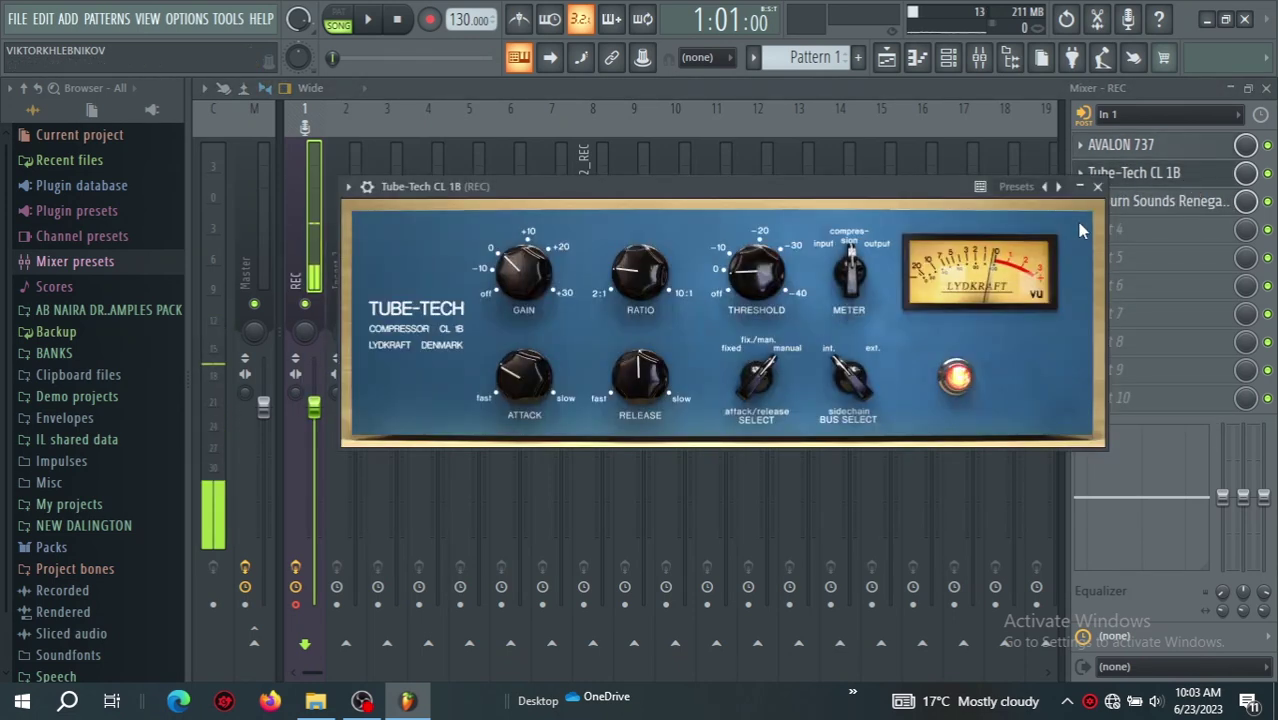
{"action": "left_click", "coordinate": [1120, 262]}
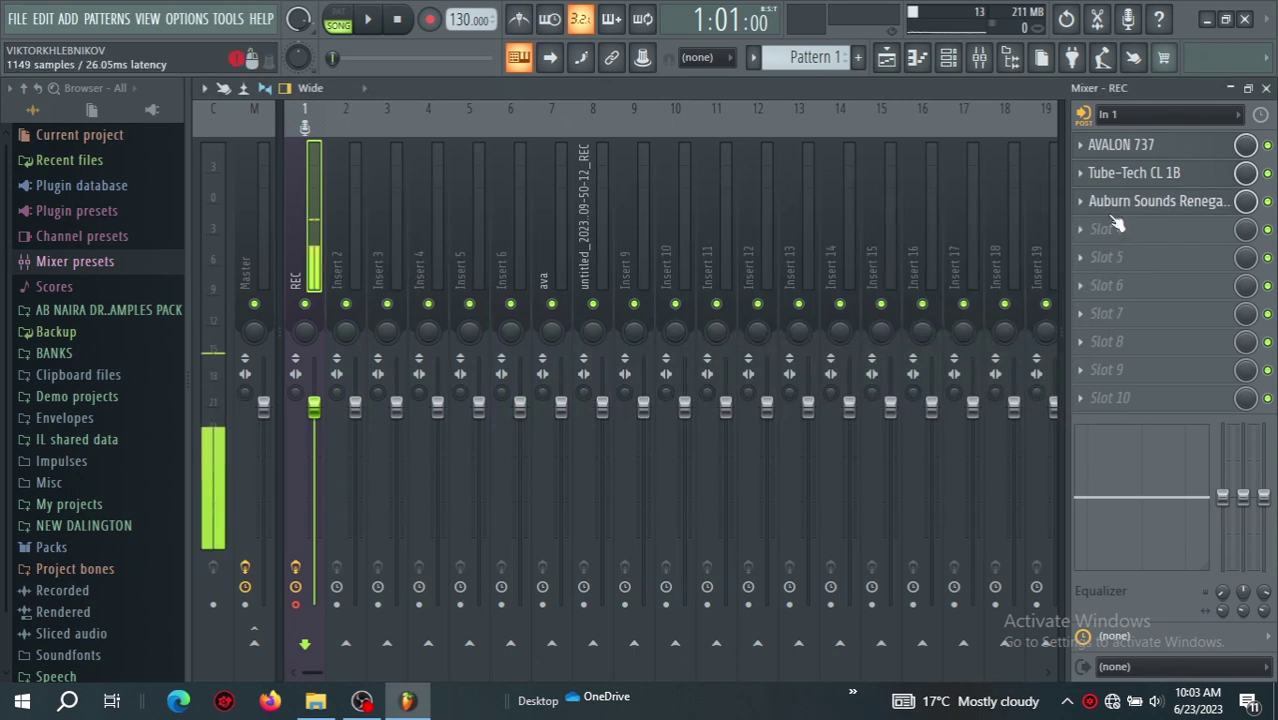
{"action": "left_click", "coordinate": [1160, 156]}
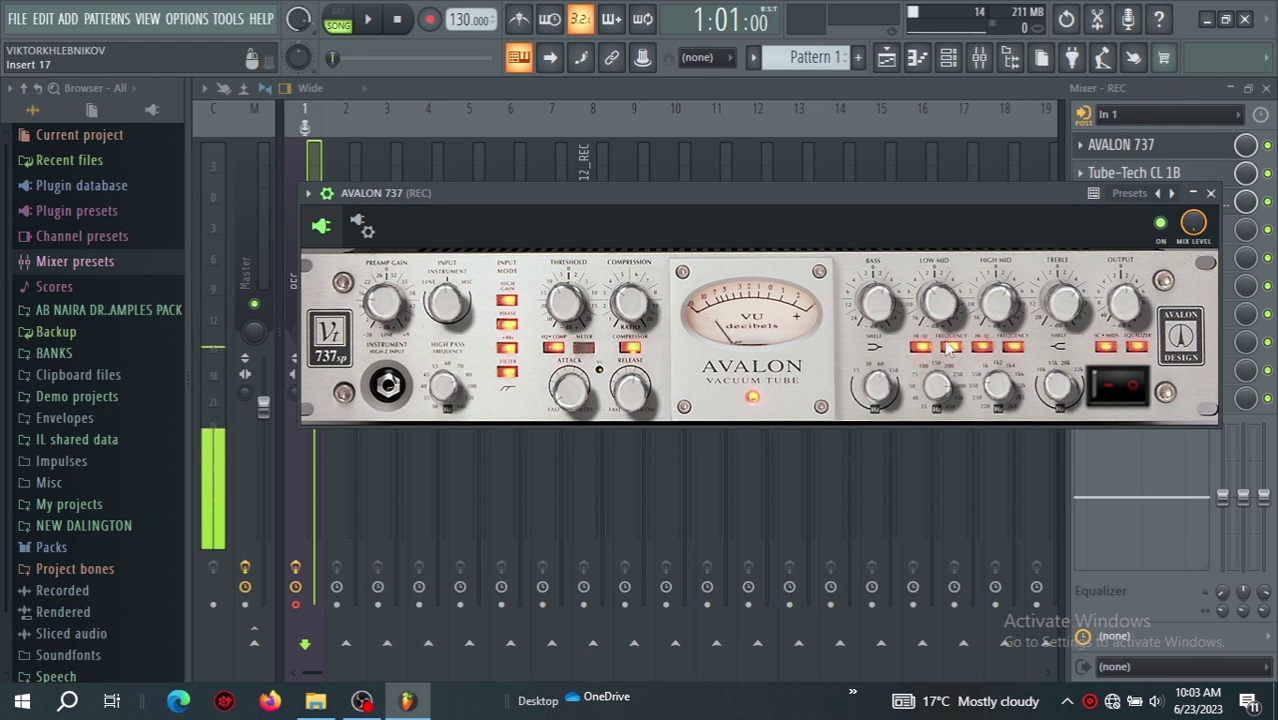
{"action": "left_click", "coordinate": [1211, 194]}
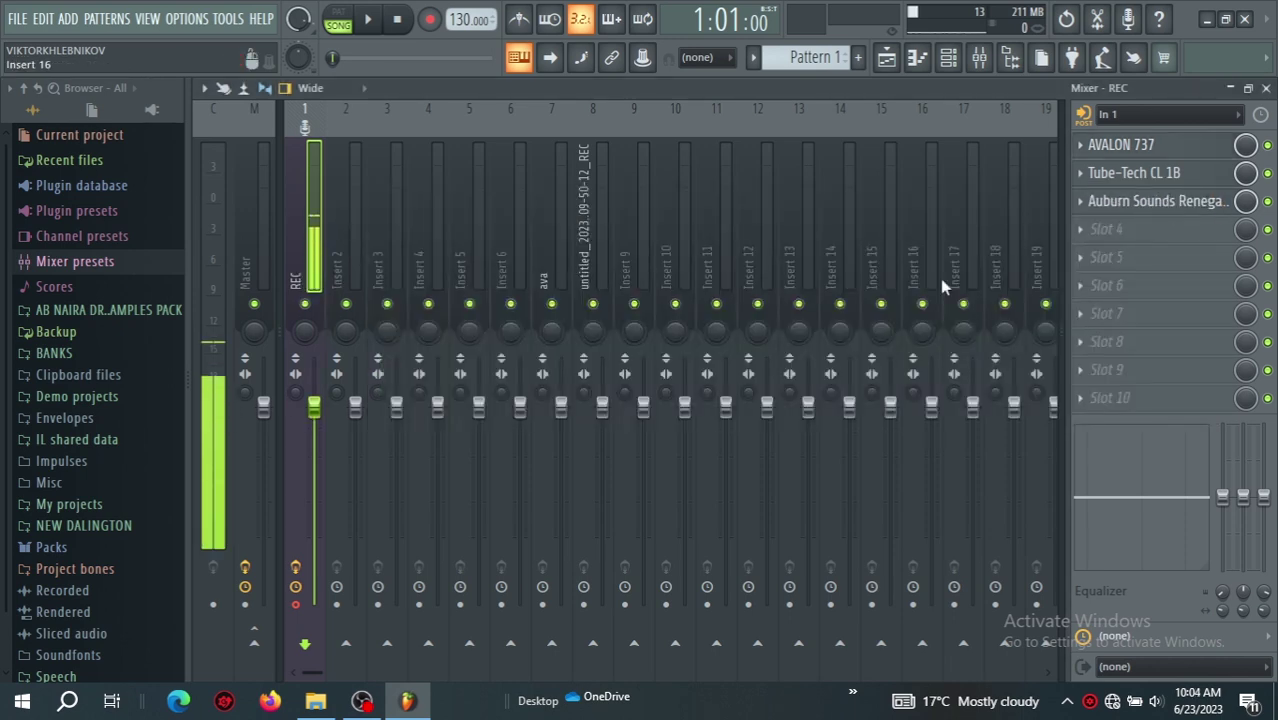
{"action": "left_click", "coordinate": [1166, 175]}
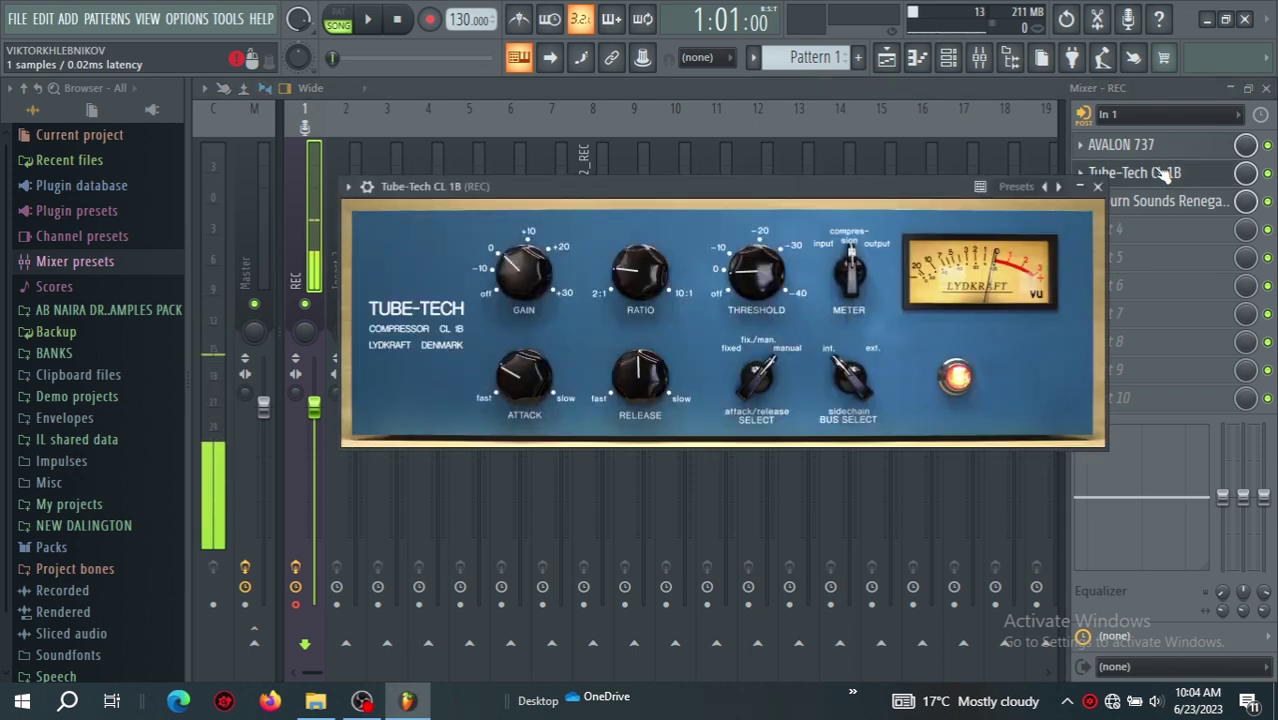
{"action": "left_click", "coordinate": [1097, 186]}
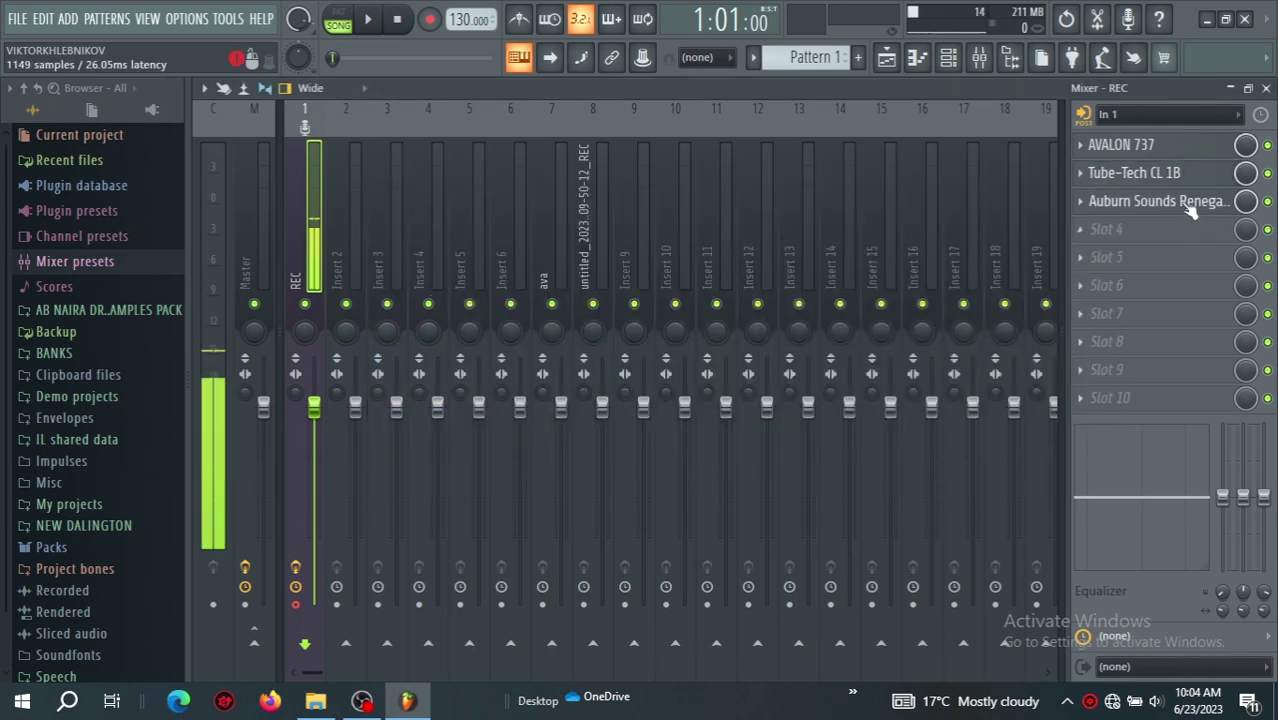
{"action": "left_click", "coordinate": [1130, 146]}
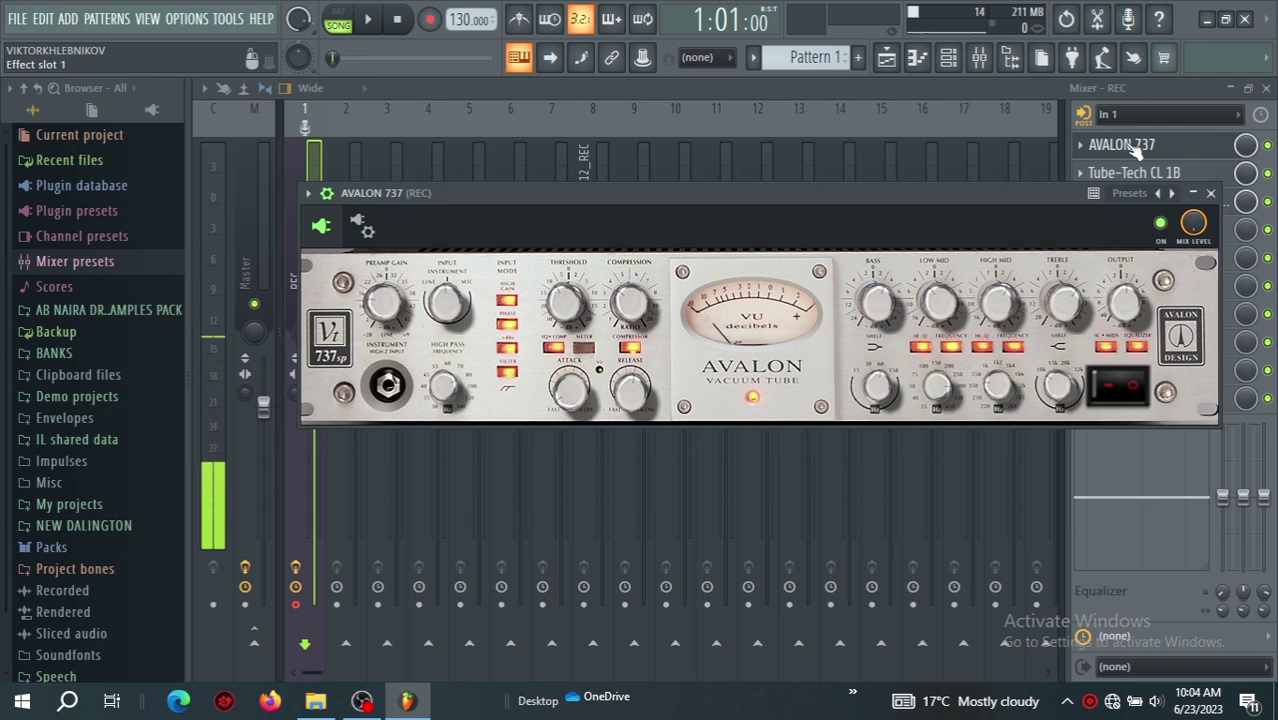
{"action": "left_click", "coordinate": [1210, 193]}
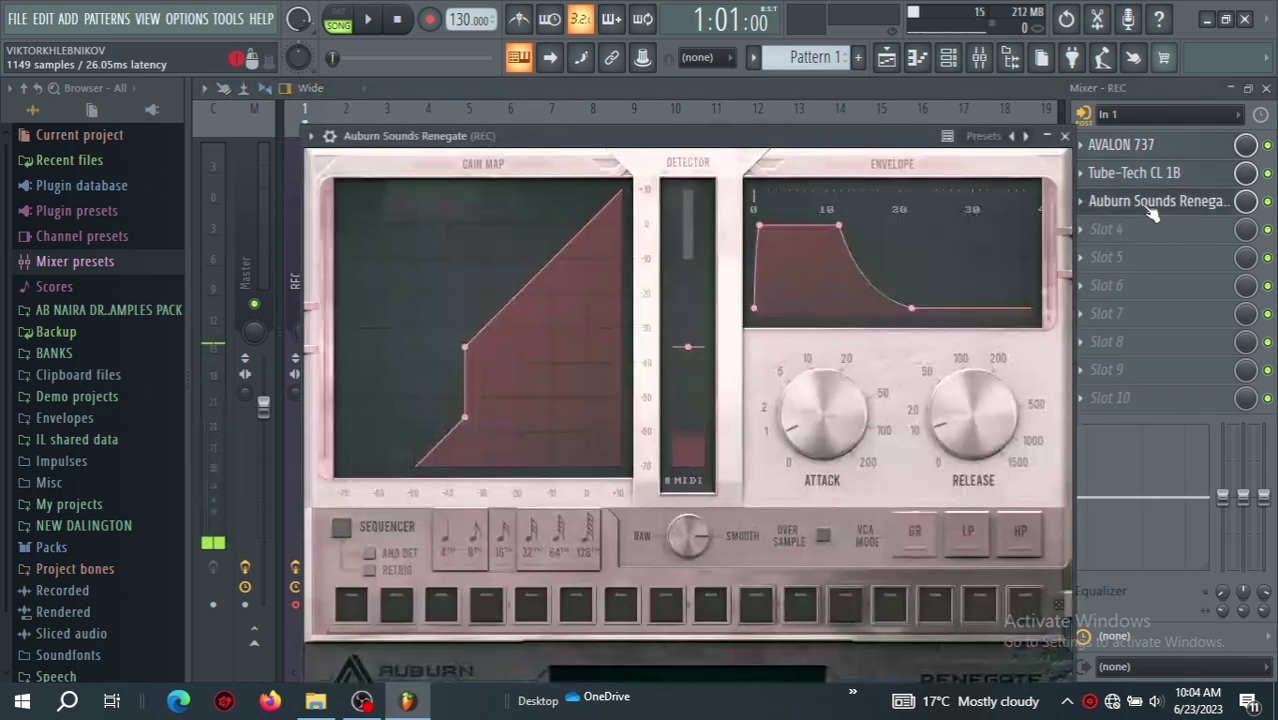
{"action": "left_click", "coordinate": [1150, 204]}
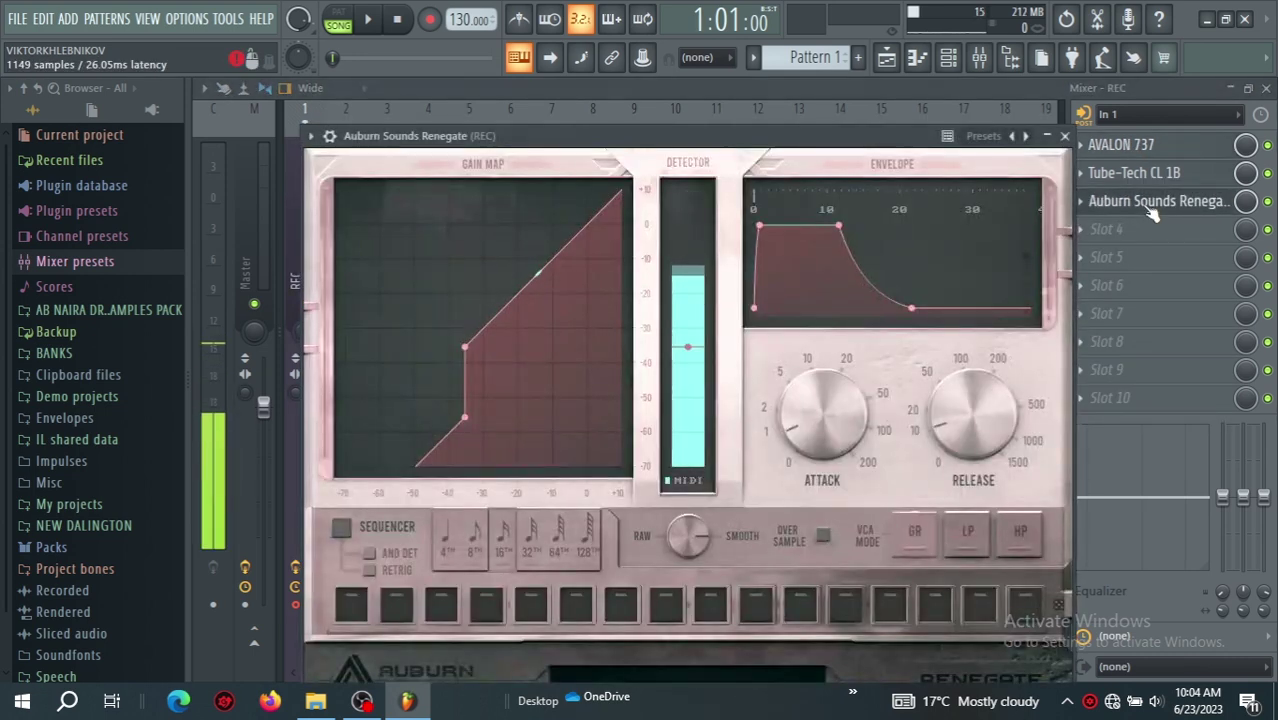
{"action": "left_click", "coordinate": [1150, 203]}
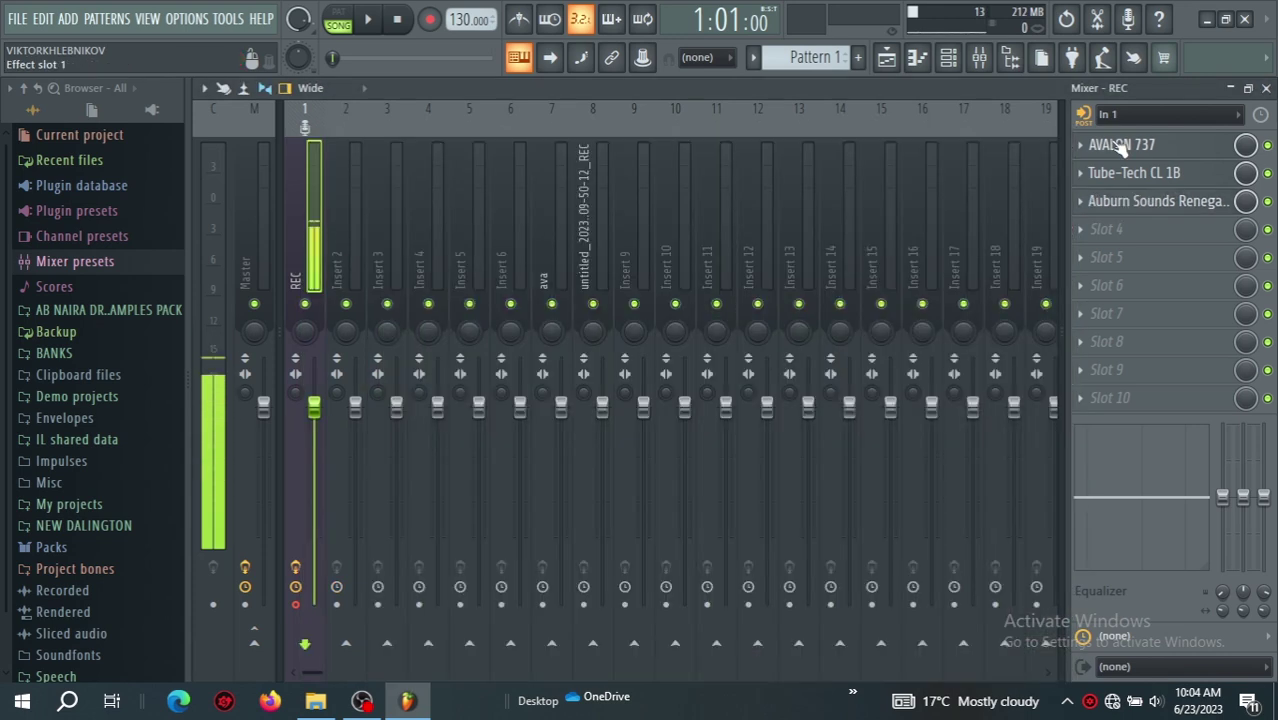